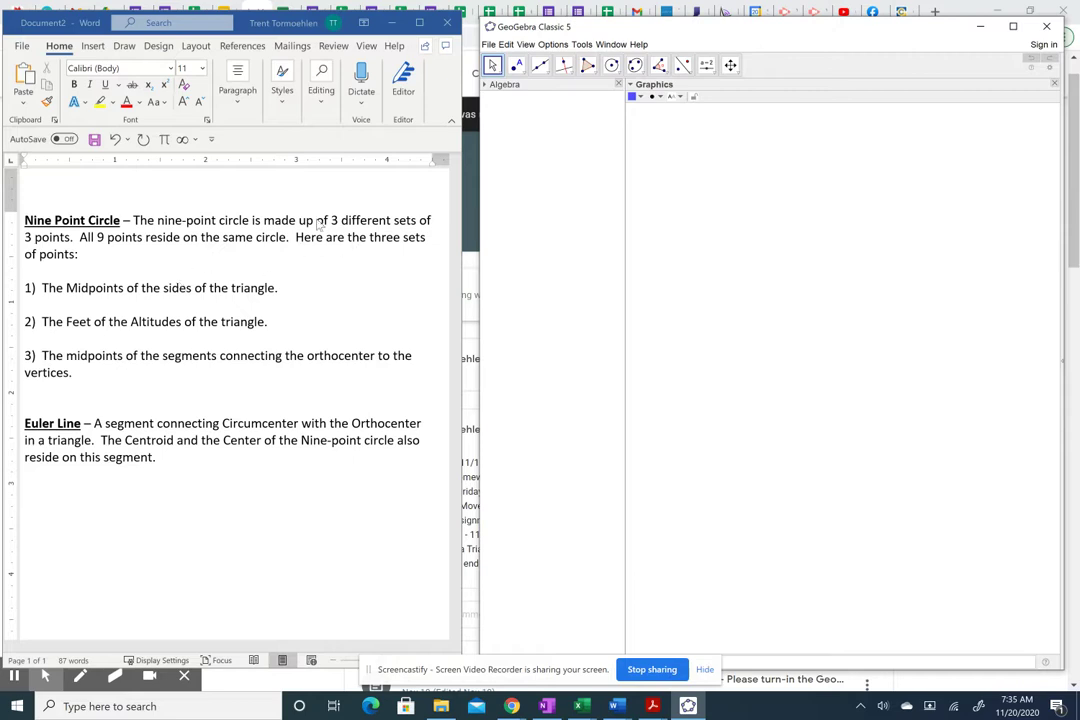
- Draw triangle ABC with vertices A (9.78, 5.5), B (3.46, −6.04) and C (20.78, −6)
left_click(587, 65)
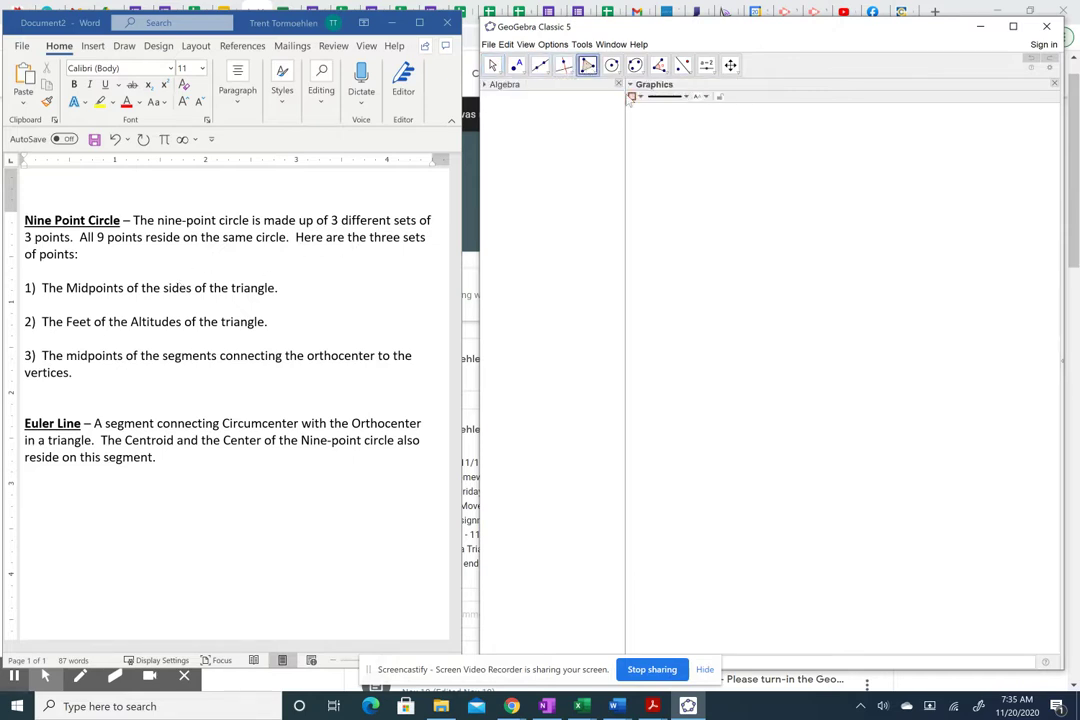
left_click(815, 203)
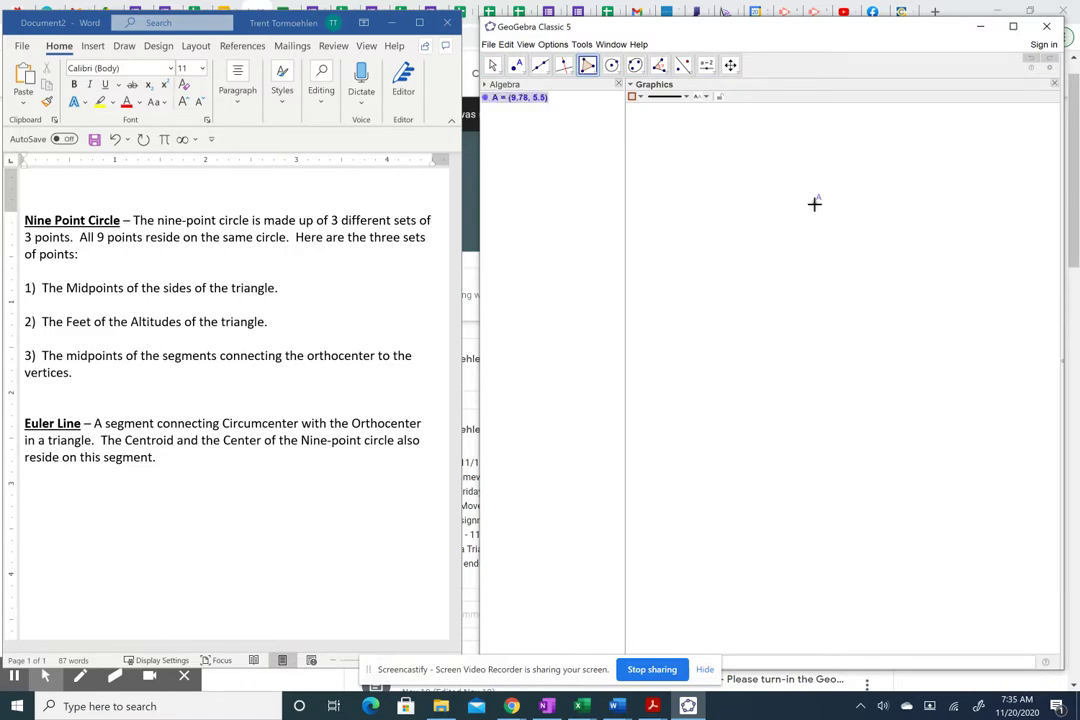
left_click(702, 409)
left_click(1012, 410)
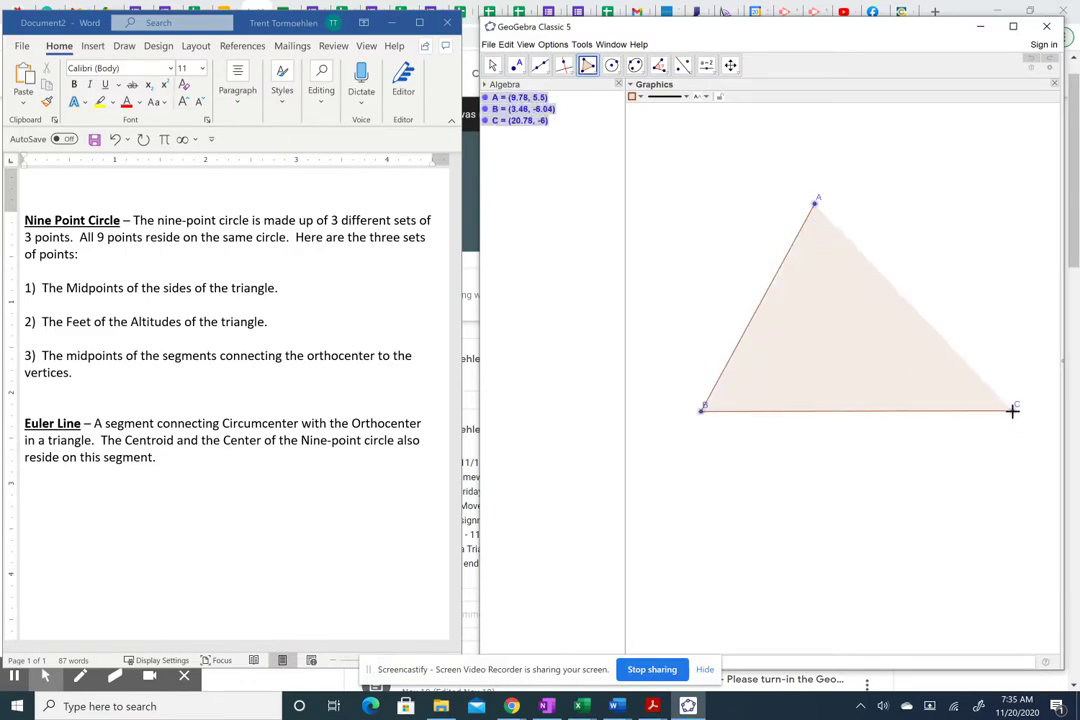
left_click(815, 205)
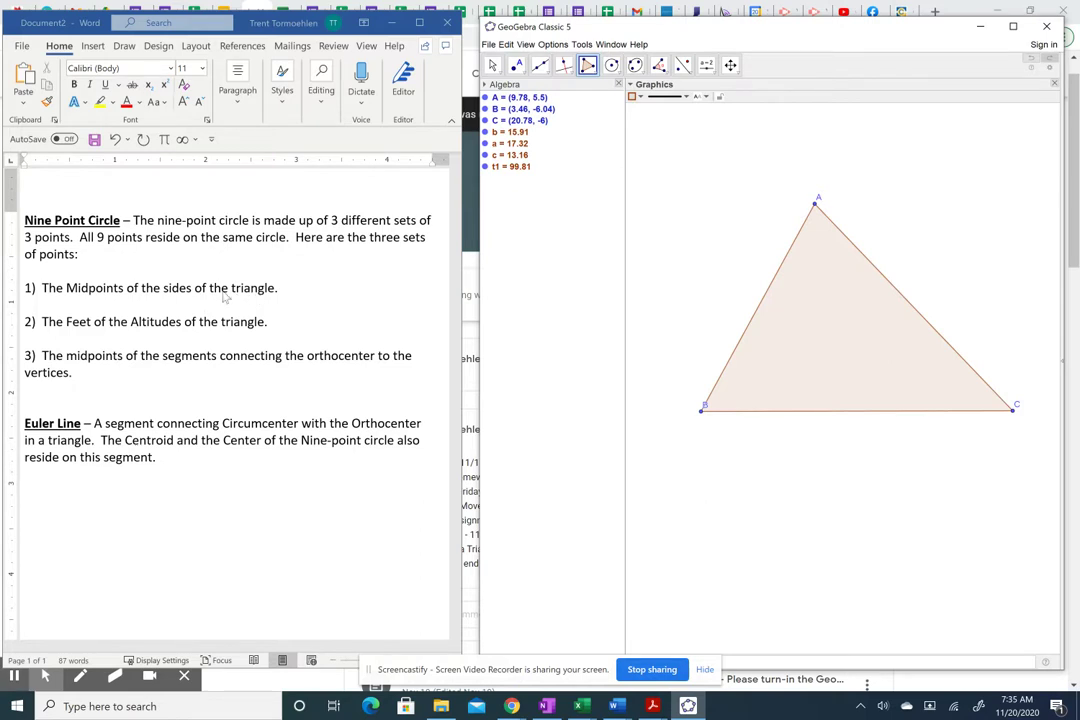
left_click(516, 67)
left_click(518, 70)
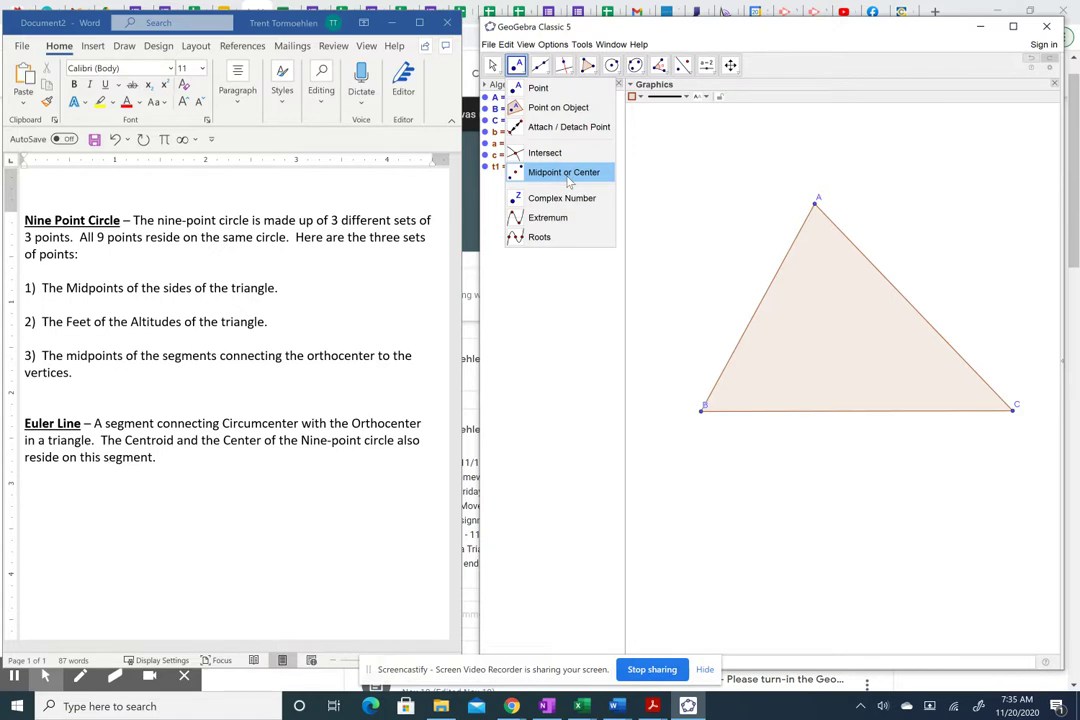
- Mark midpoints D, E and F on sides AB, BC and AC of the triangle
left_click(566, 176)
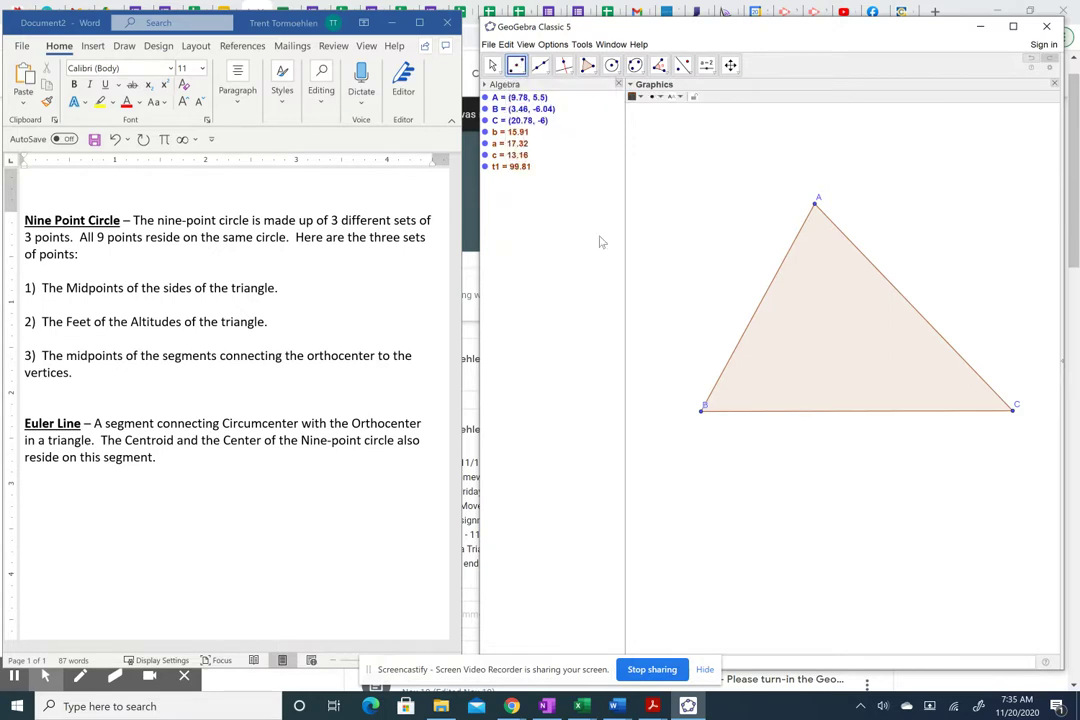
left_click(742, 333)
left_click(854, 411)
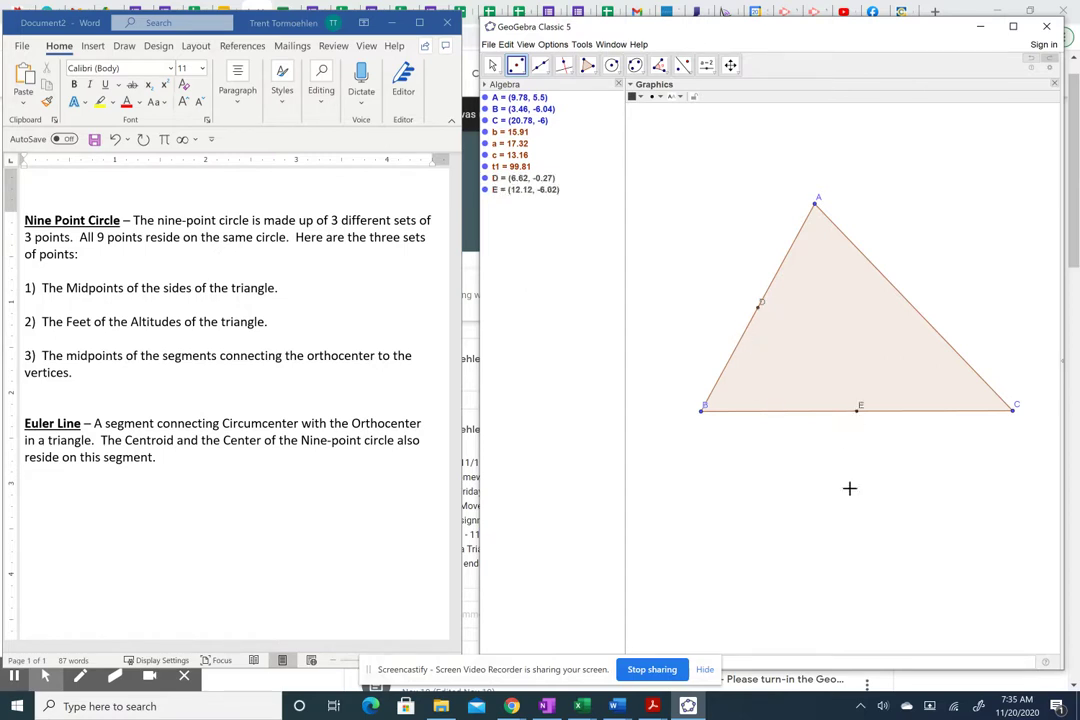
left_click(895, 294)
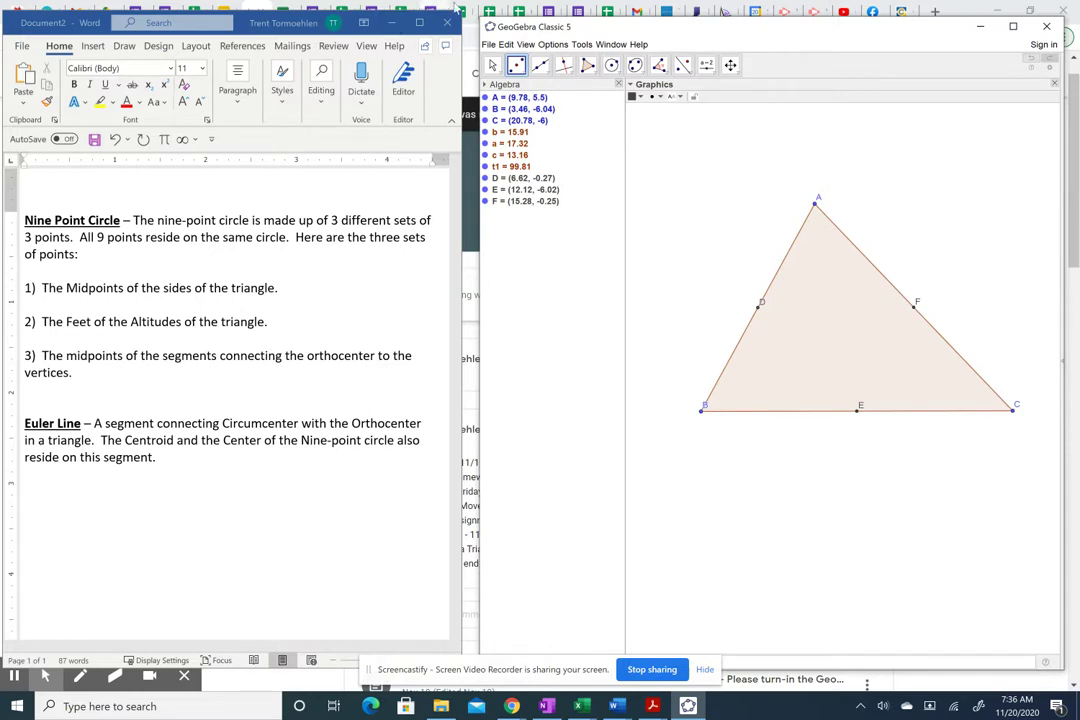
left_click(564, 67)
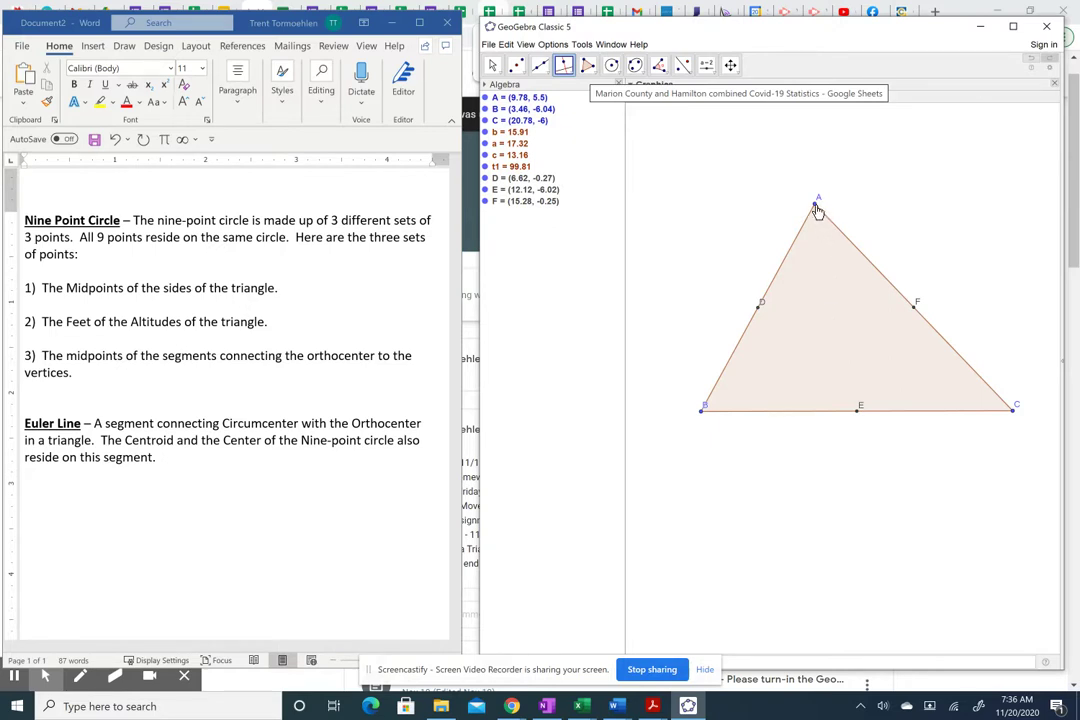
- Draw the altitude from A to BC and mark its foot G (9.81, −6.03)
left_click(816, 207)
left_click(831, 418)
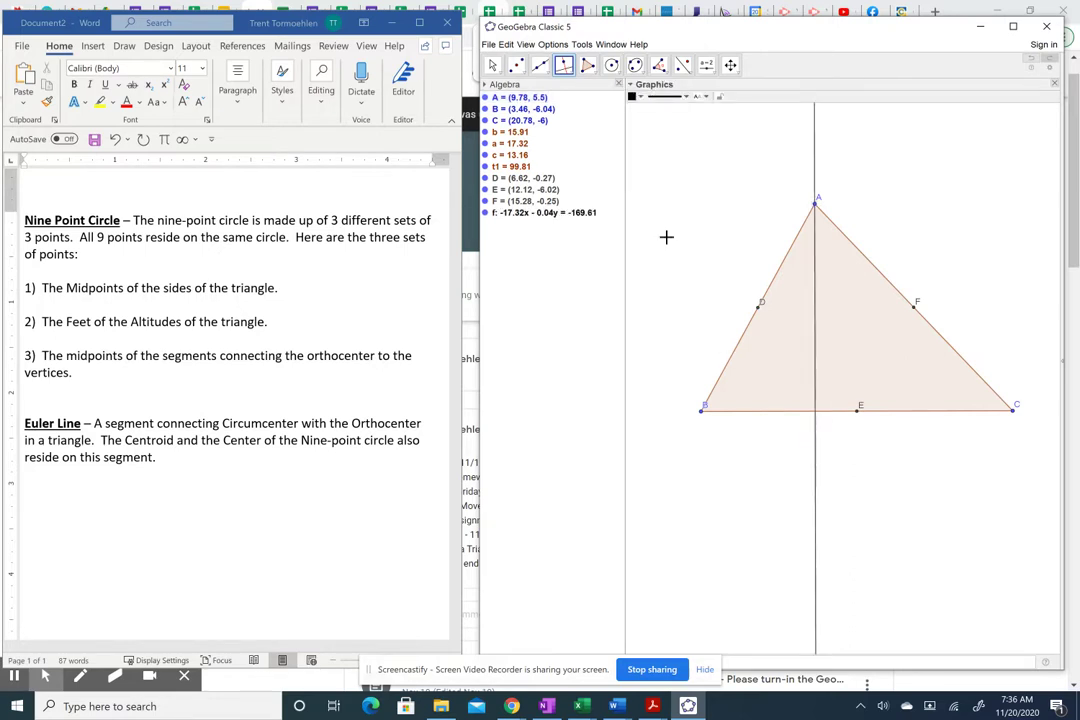
left_click(516, 64)
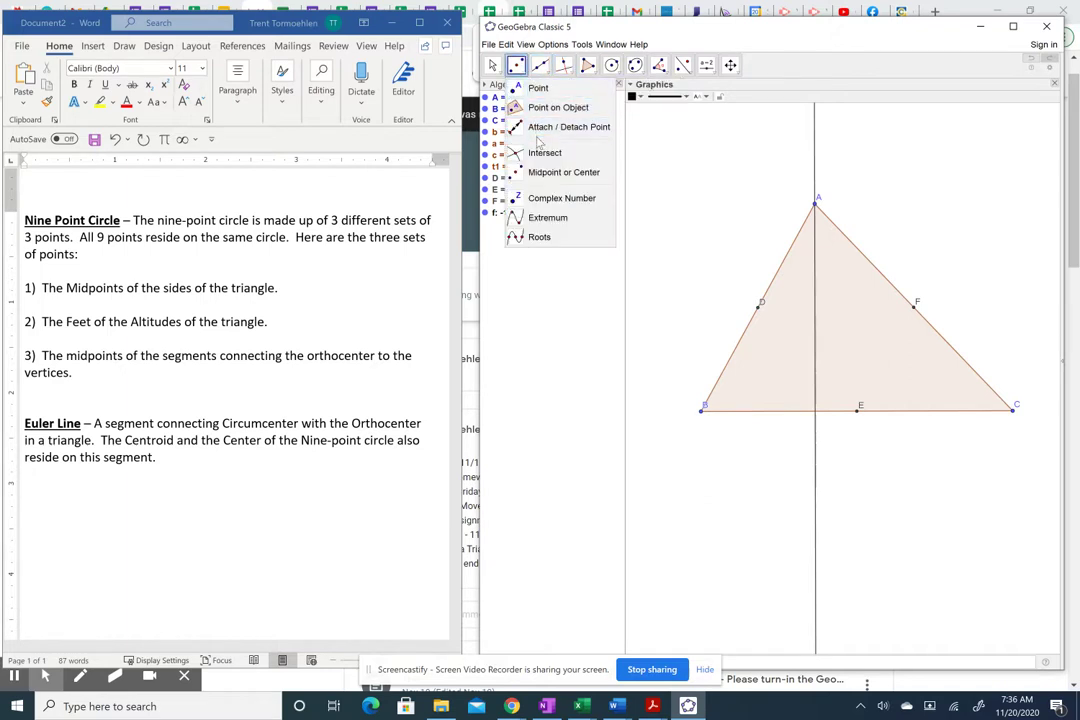
left_click(545, 152)
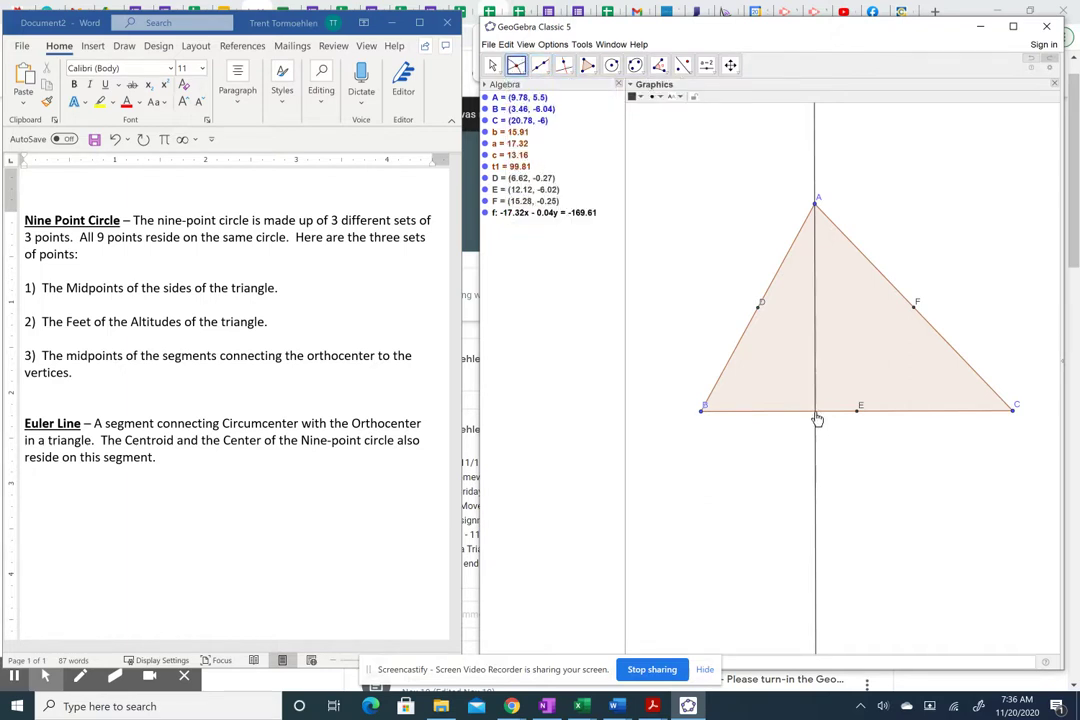
left_click(817, 420)
- Draw the altitudes from C onto AB and from B onto AC
left_click(564, 66)
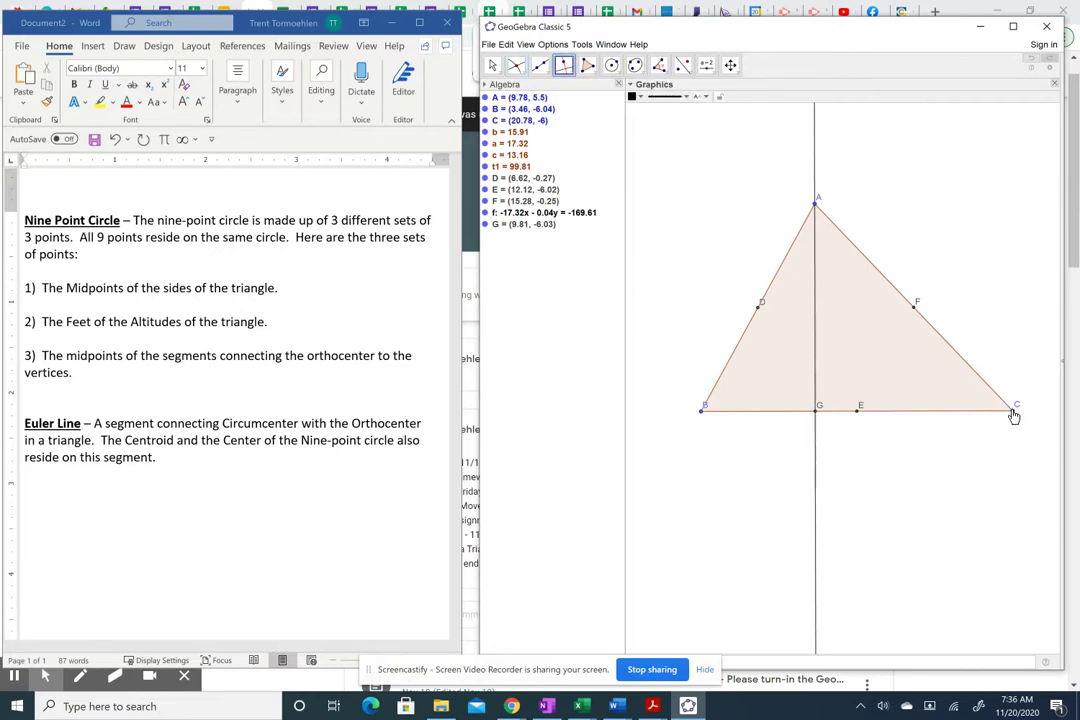
left_click(1012, 409)
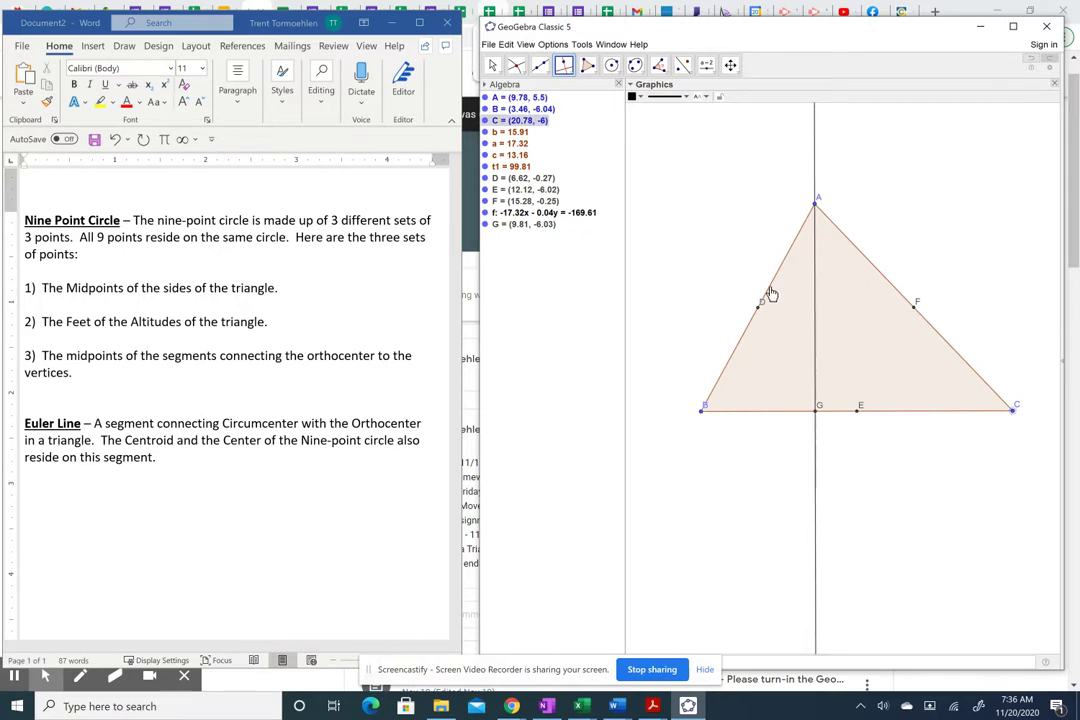
left_click(768, 294)
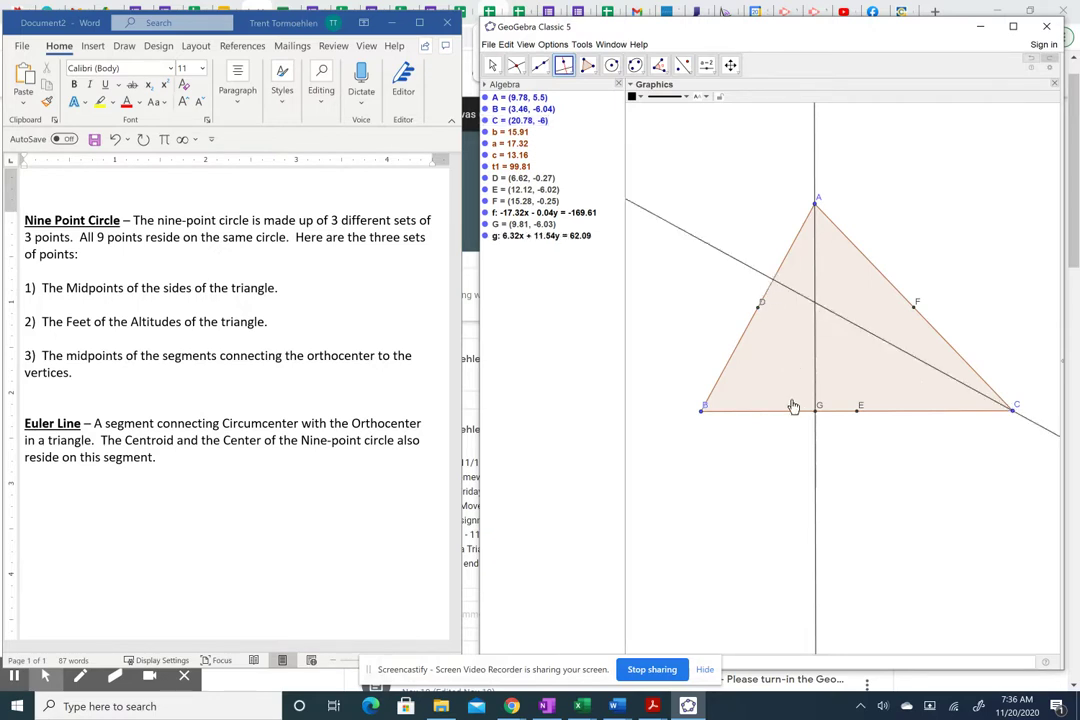
left_click(703, 415)
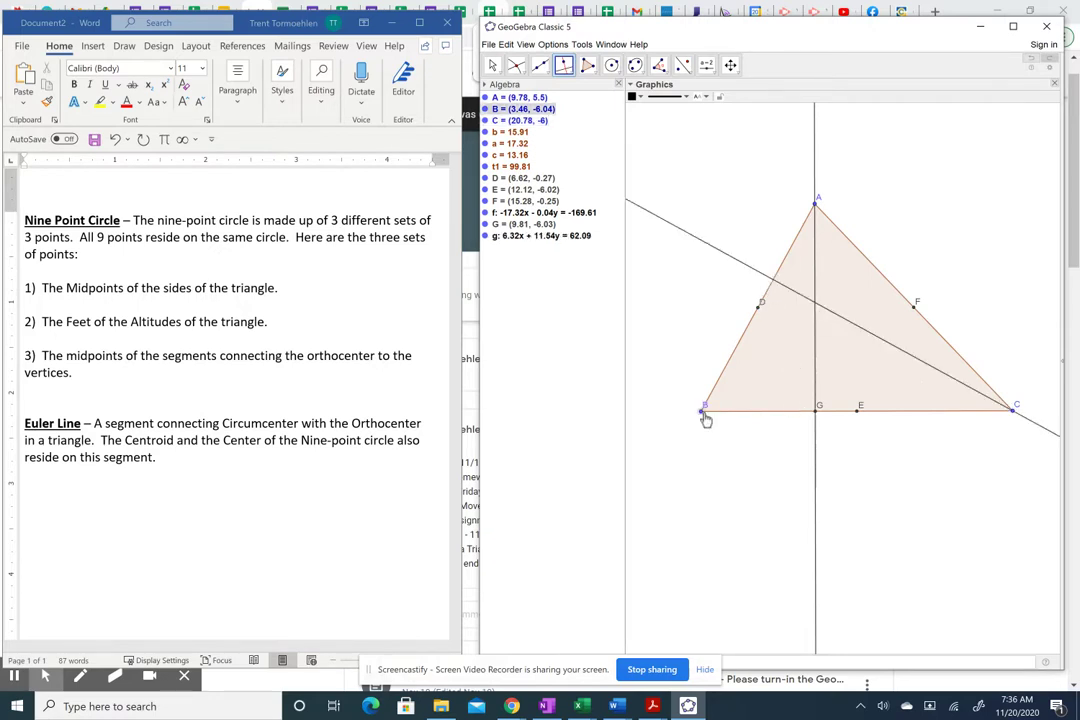
left_click(878, 275)
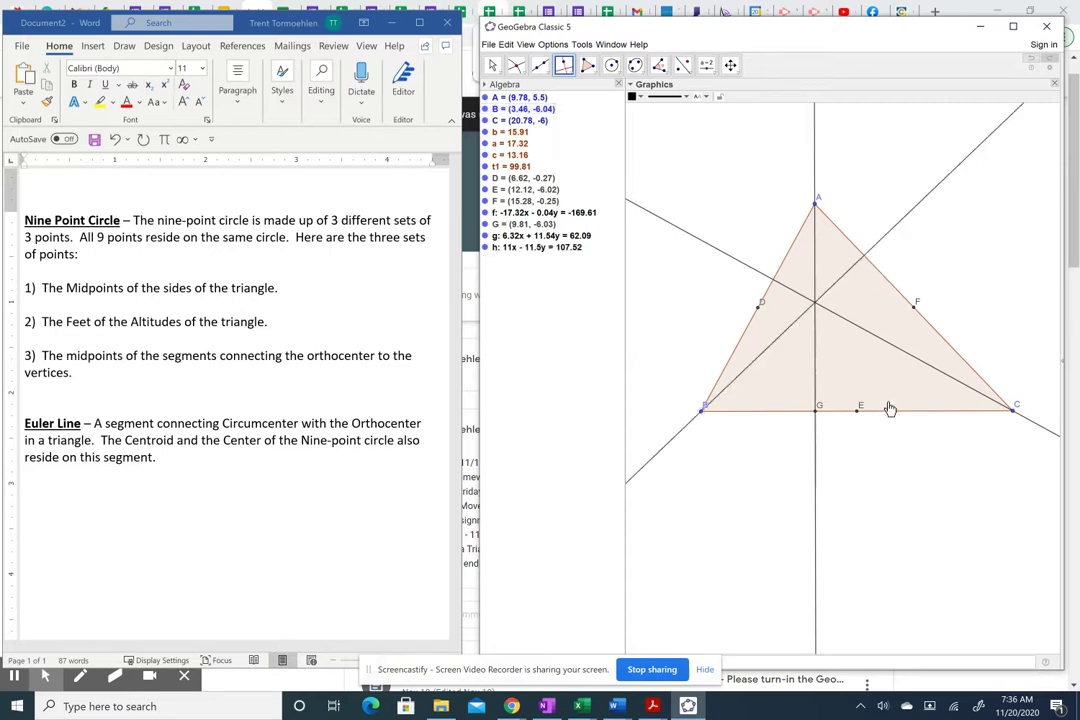
- Mark altitude feet H (7.47, 1.29) on AB and I (12.52, 2.63) on AC
left_click(516, 65)
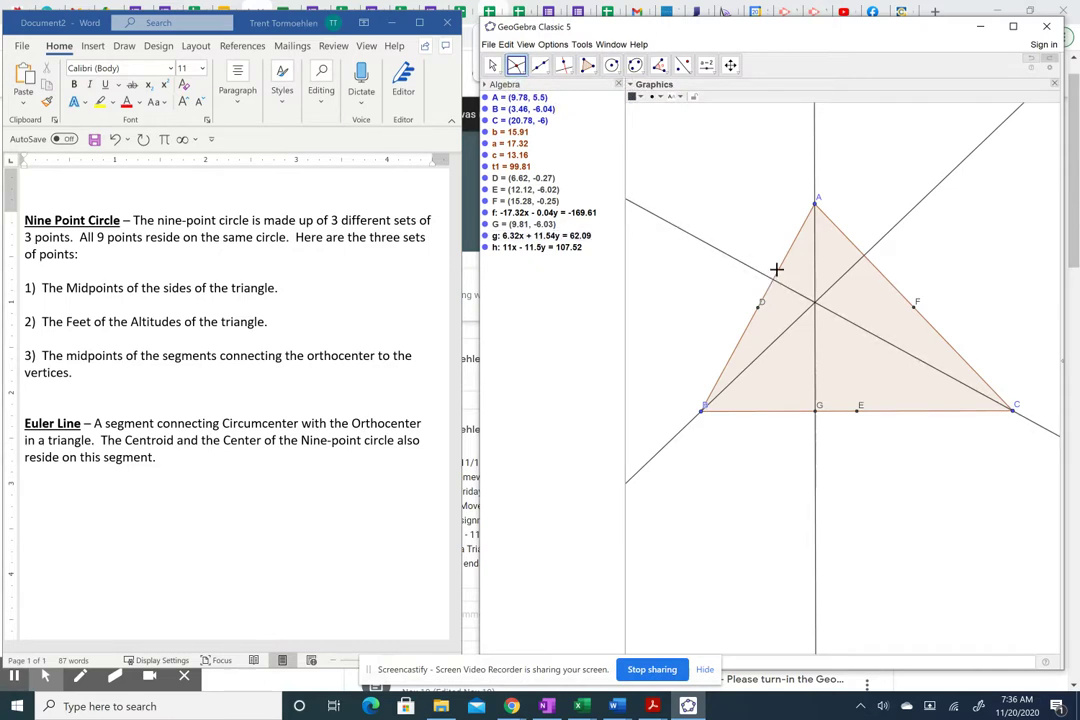
left_click(778, 269)
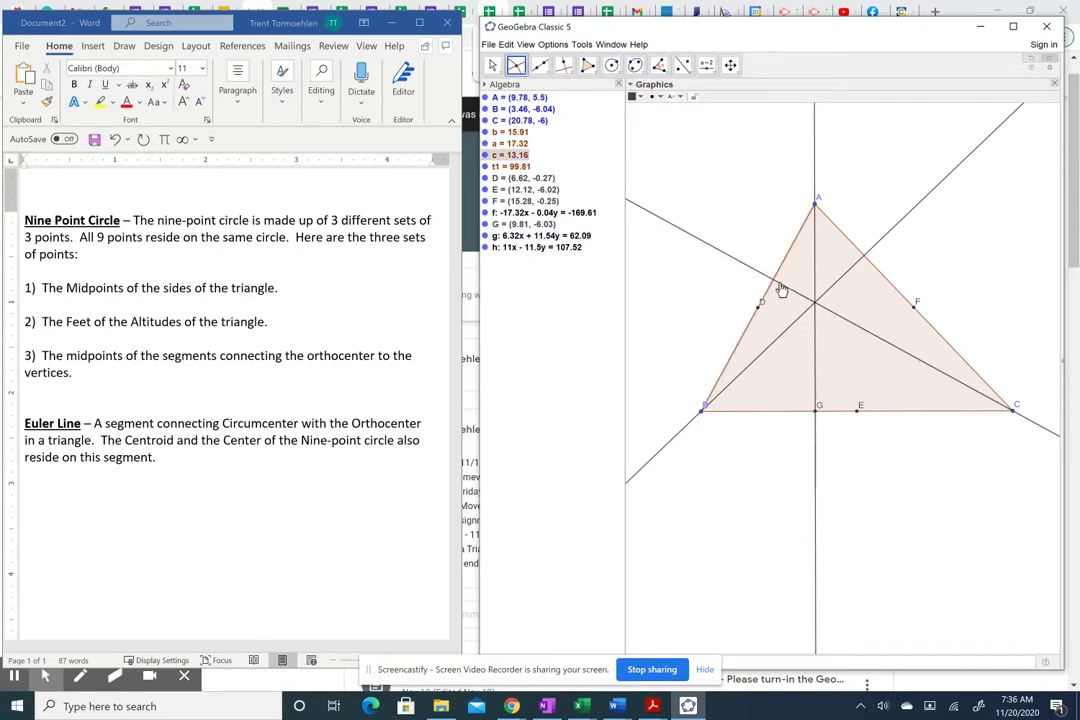
left_click(778, 282)
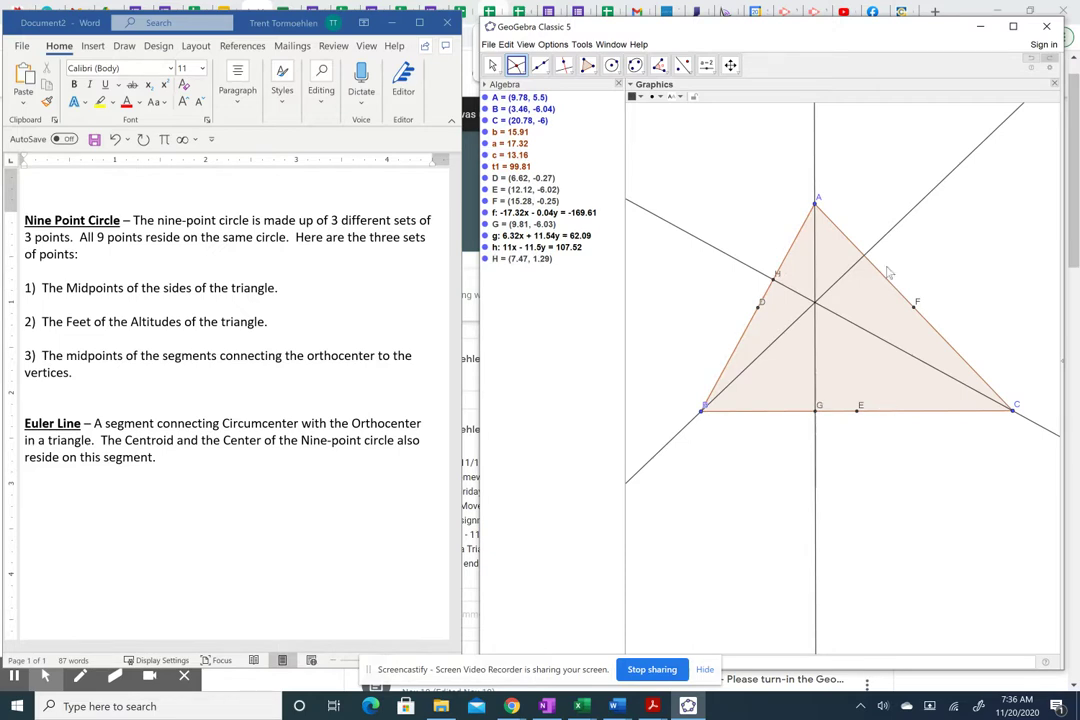
left_click(876, 268)
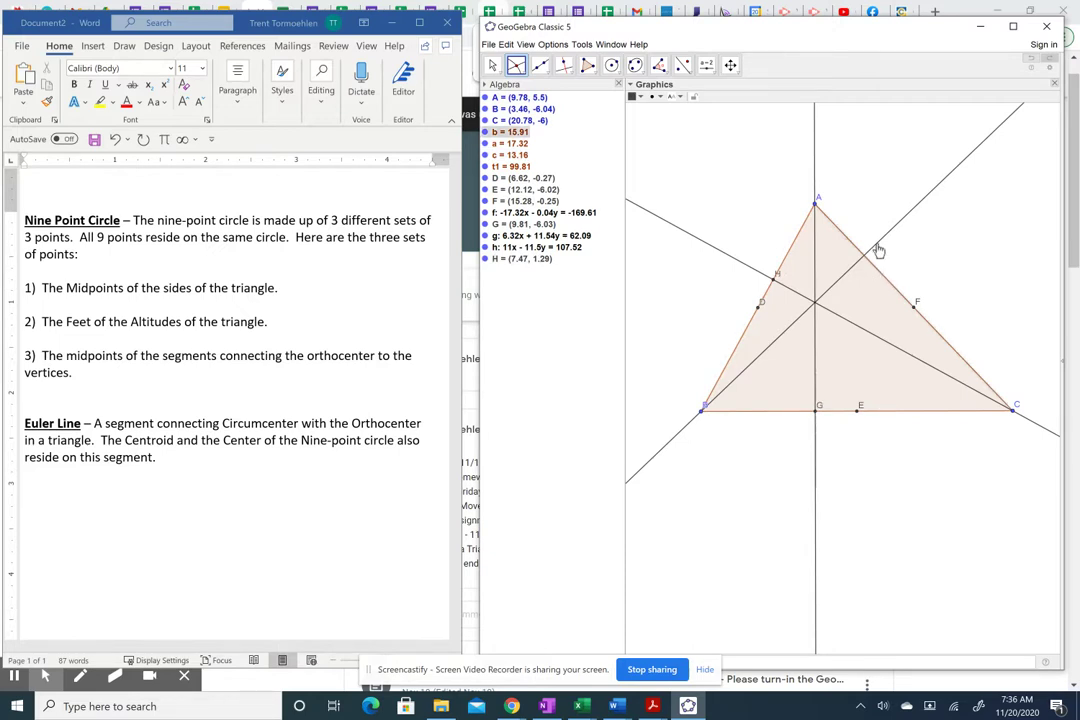
left_click(876, 240)
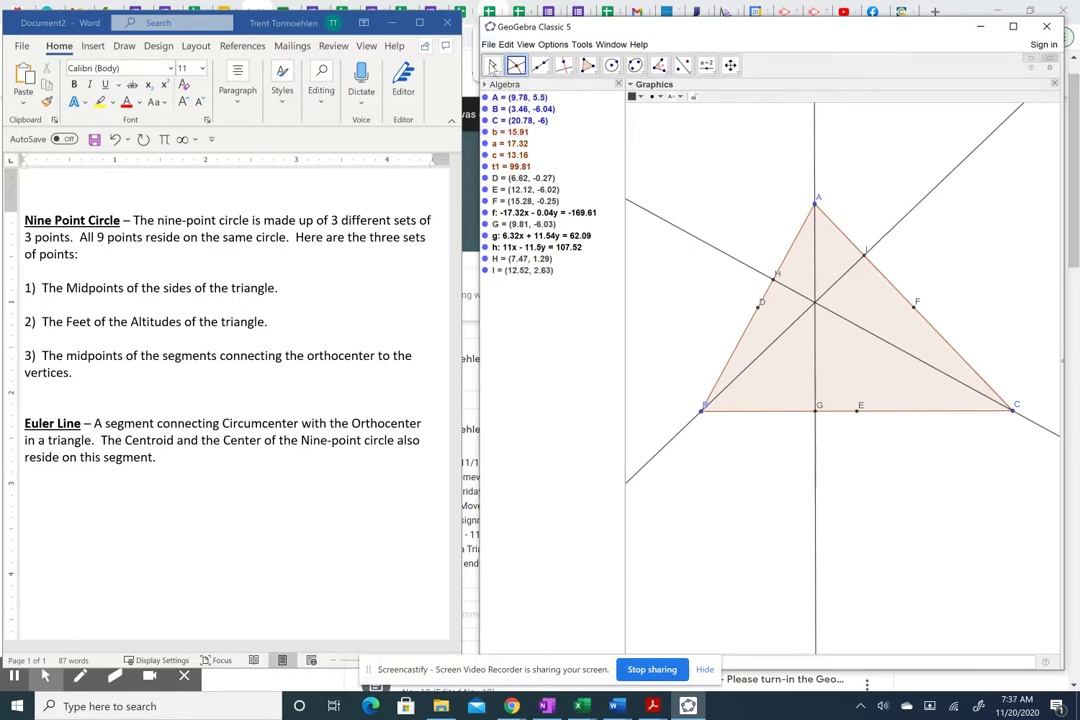
- Move midpoint E's label below side BC
left_click(492, 66)
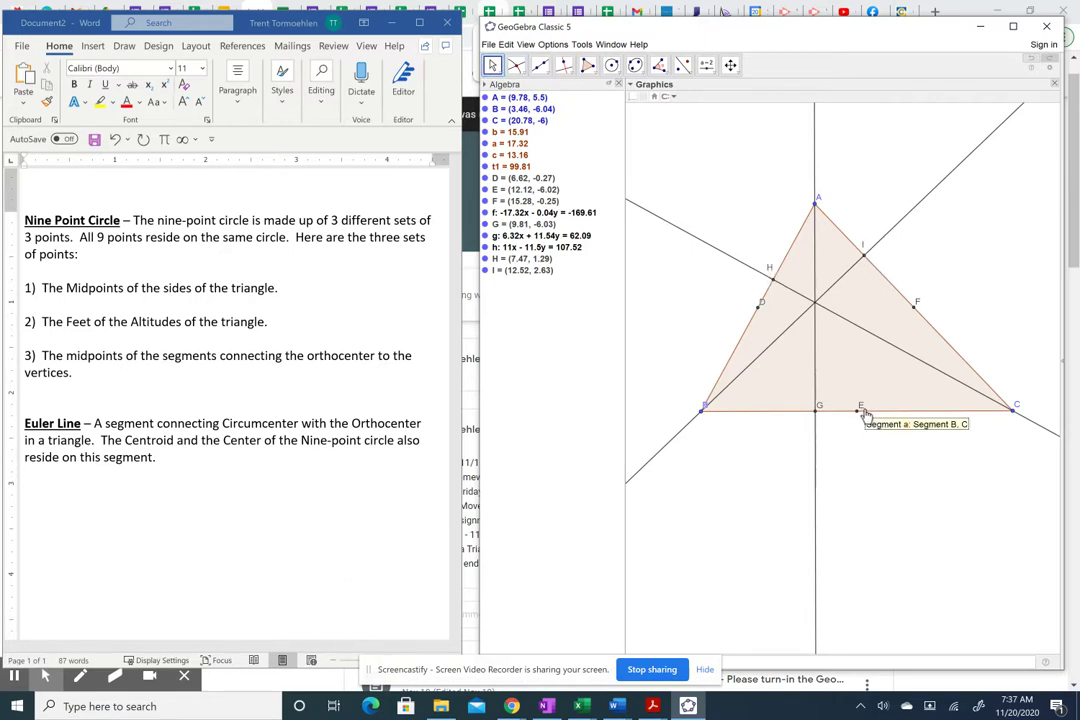
left_click_drag(866, 414, 857, 425)
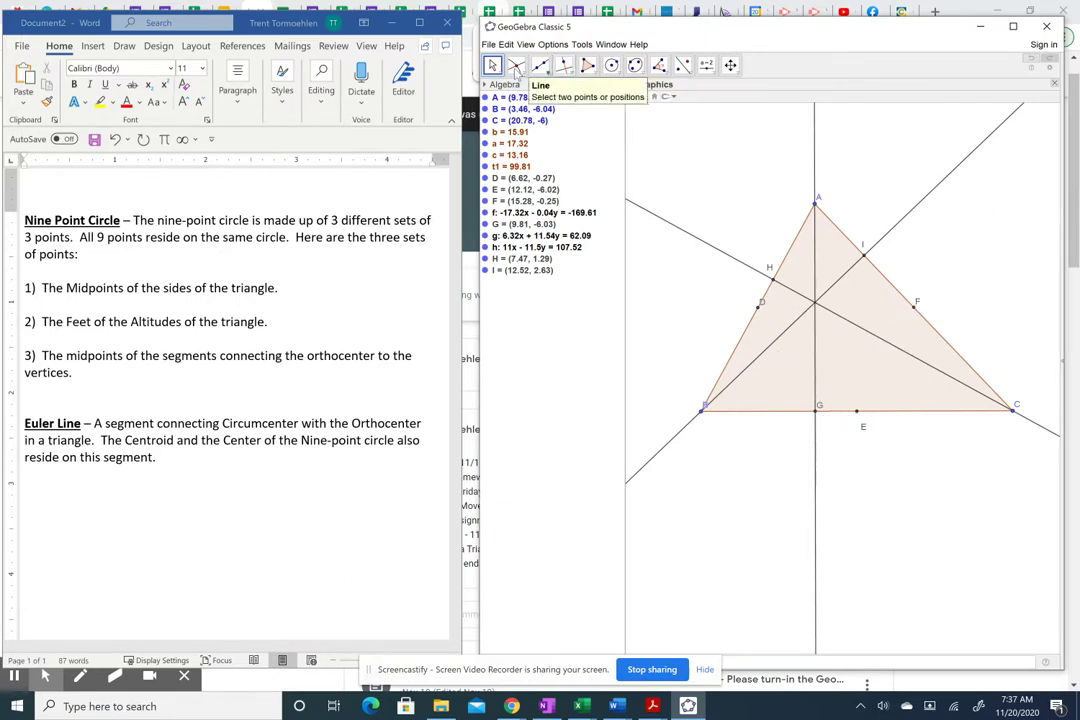
left_click(516, 71)
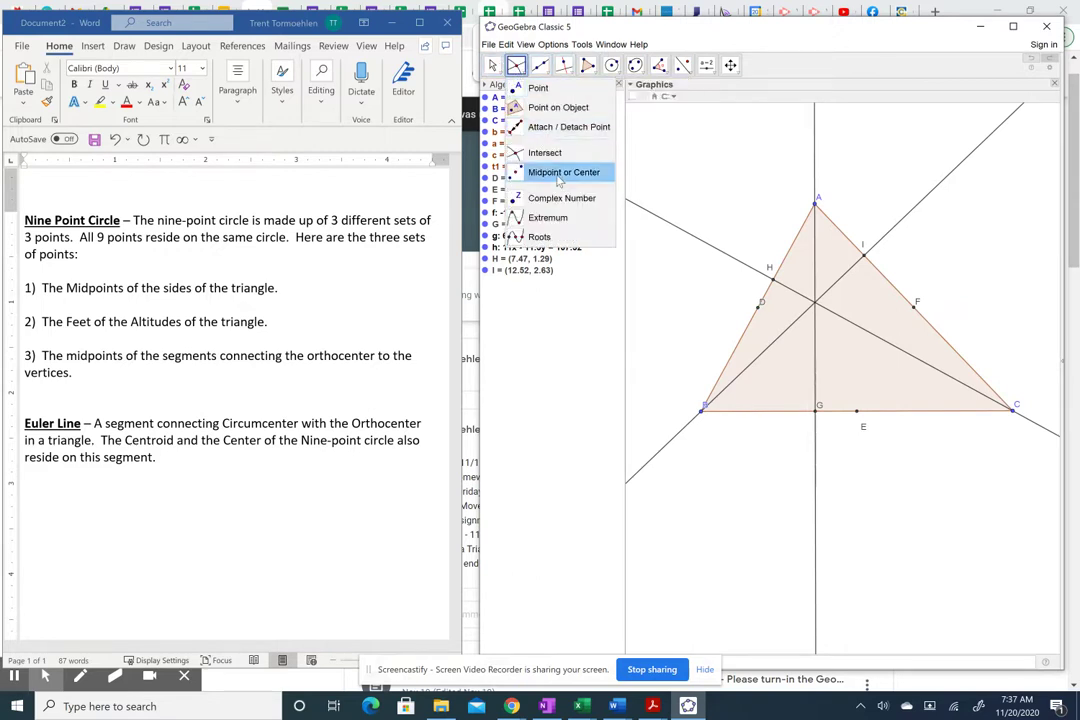
left_click(562, 174)
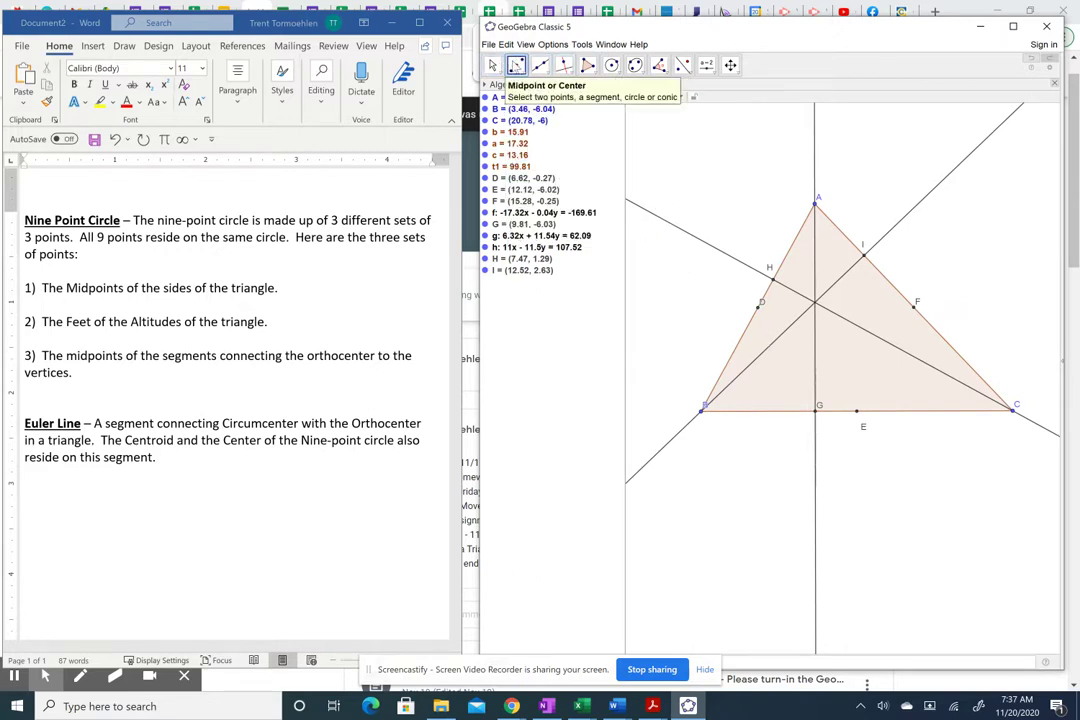
- Mark orthocenter J (9.79, 0.02) where the altitude lines intersect
left_click(516, 66)
left_click(540, 152)
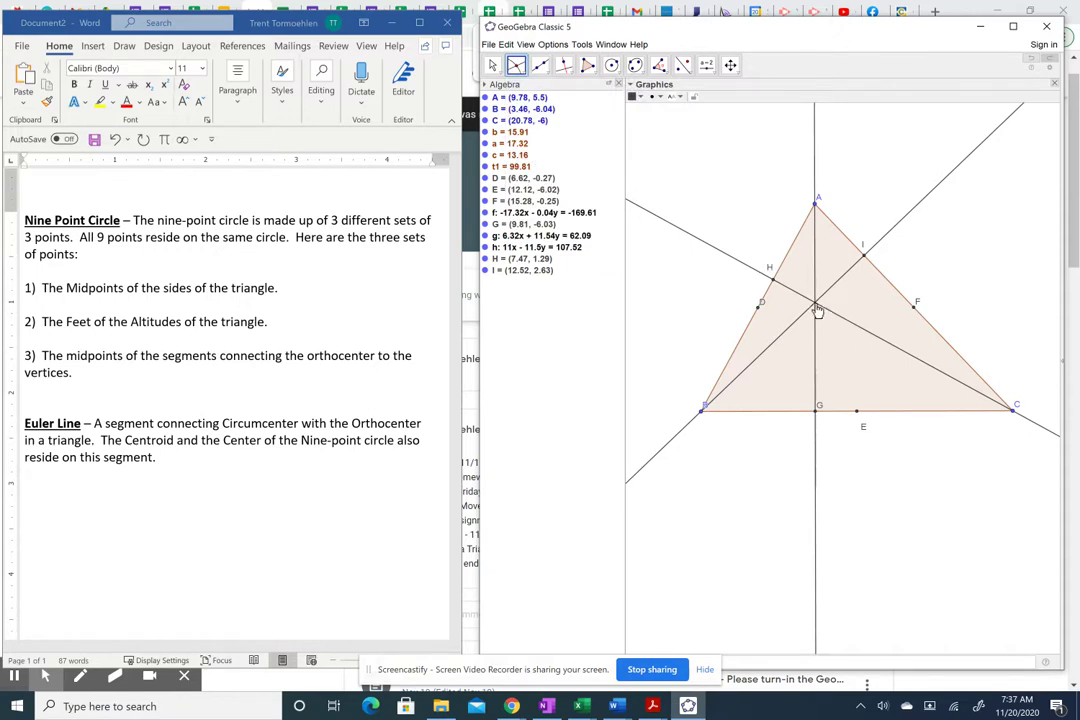
left_click(816, 304)
left_click(493, 66)
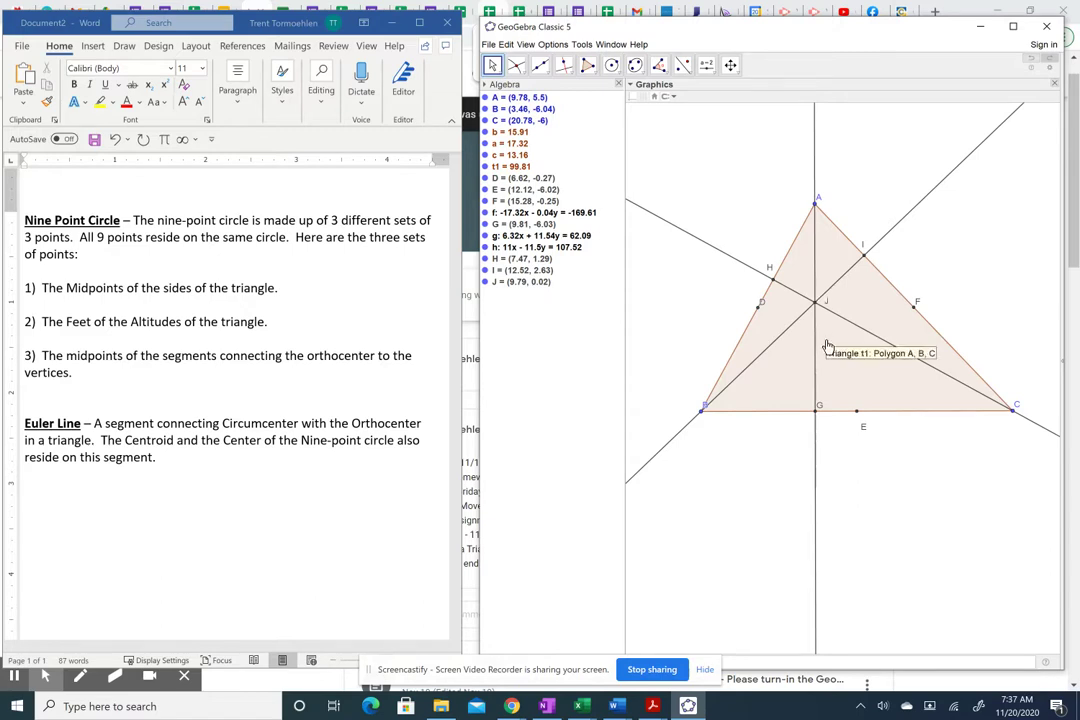
left_click(515, 66)
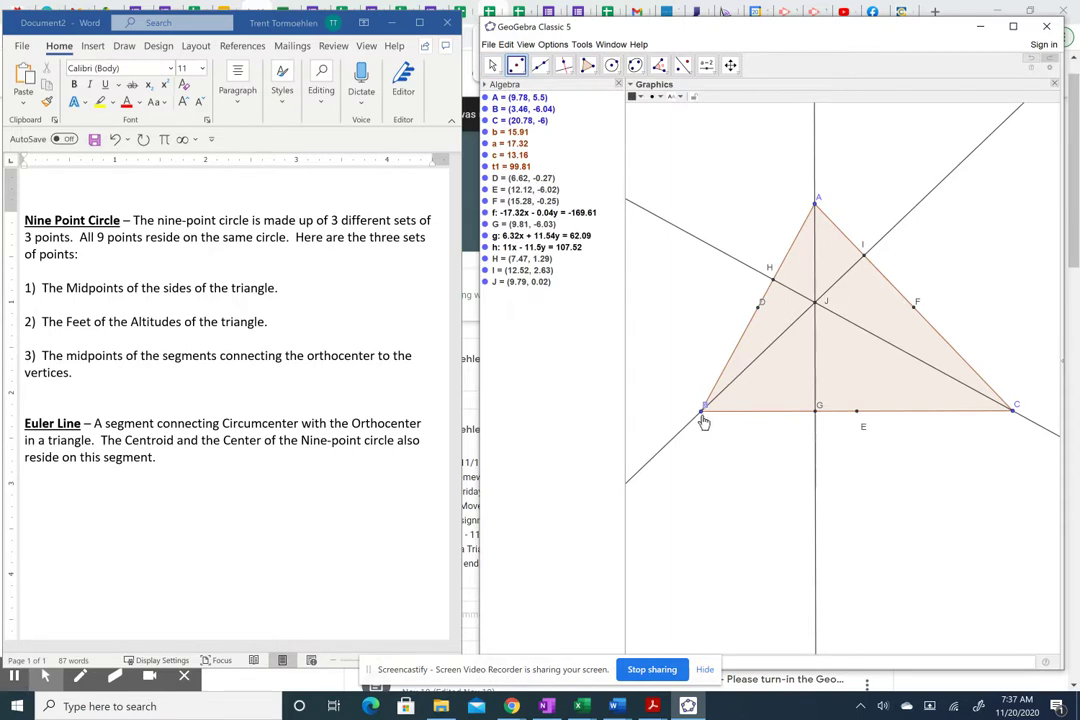
- Create midpoints K, L and M of segments BJ, JC and AJ
left_click(701, 410)
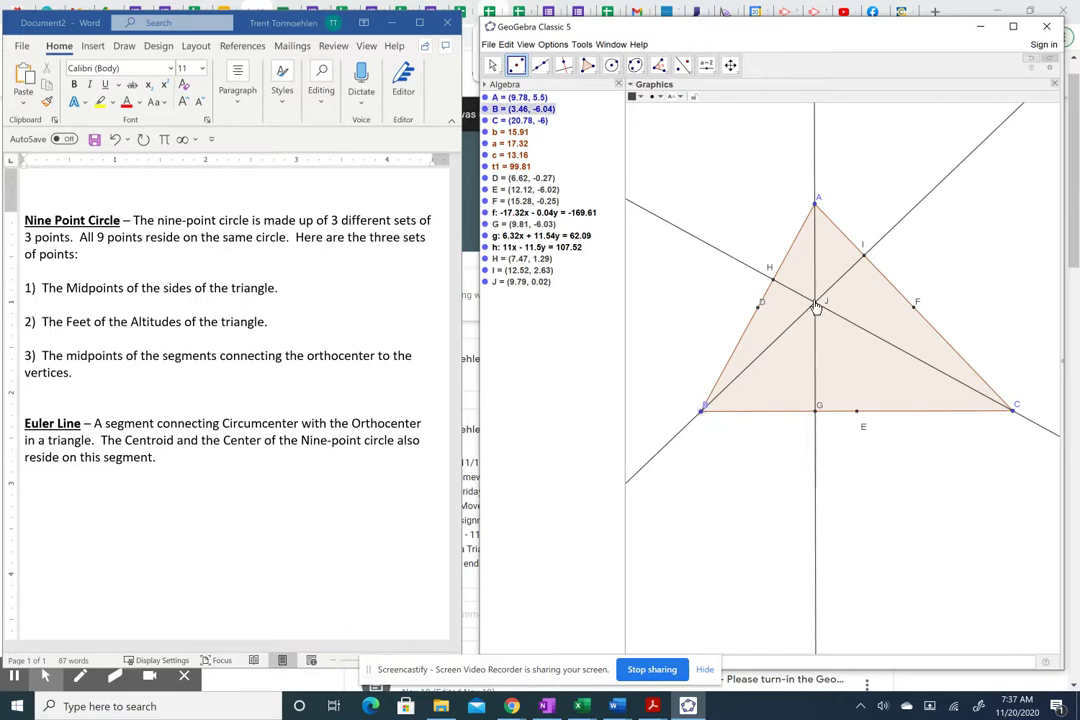
left_click(815, 301)
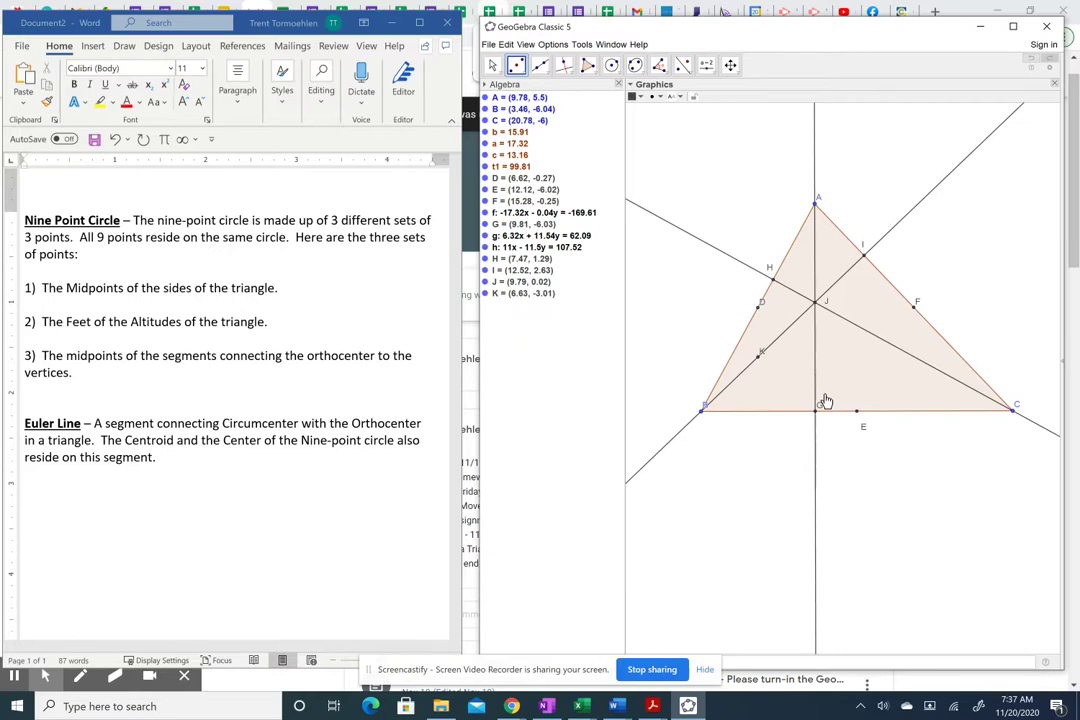
left_click(816, 310)
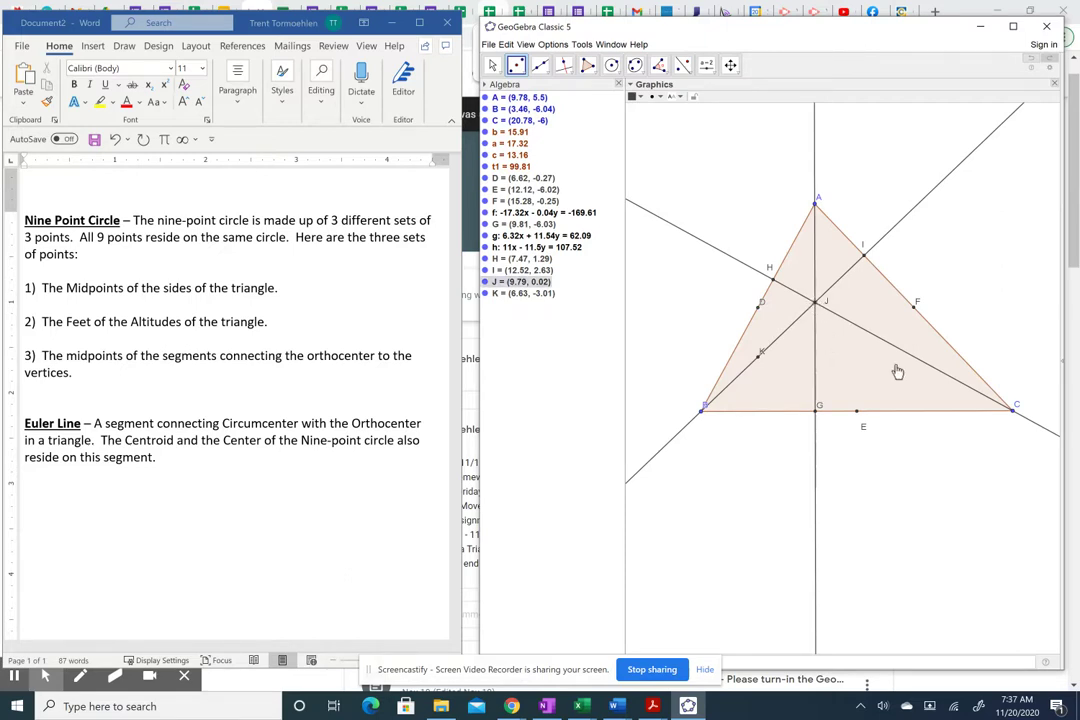
left_click(1014, 418)
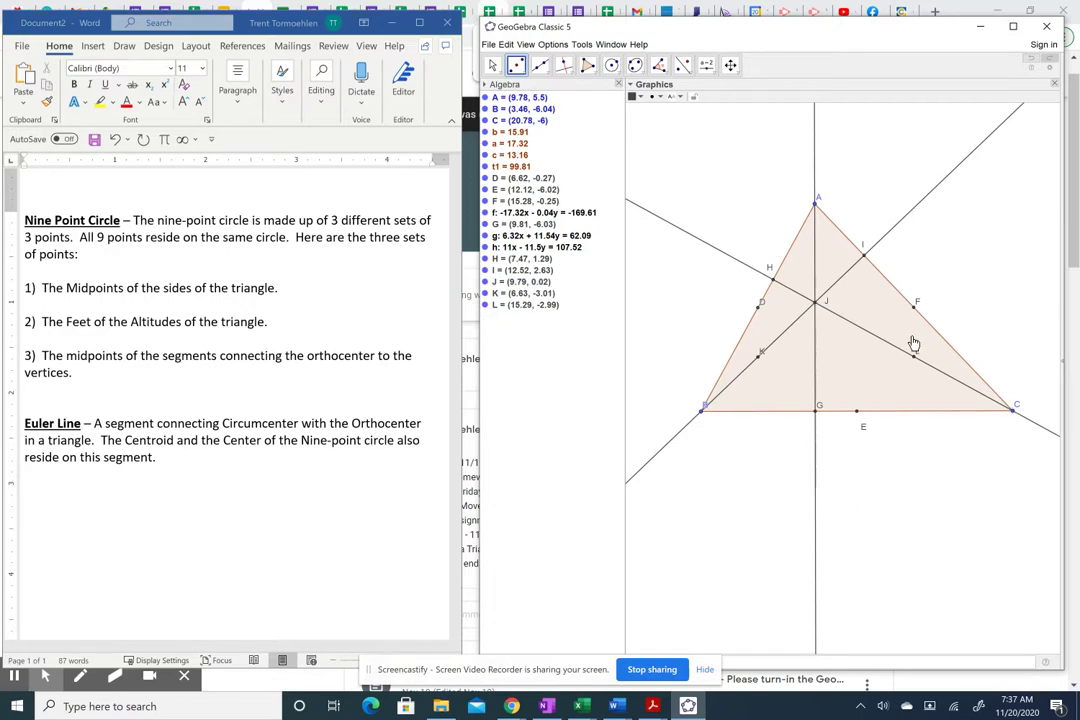
left_click(817, 204)
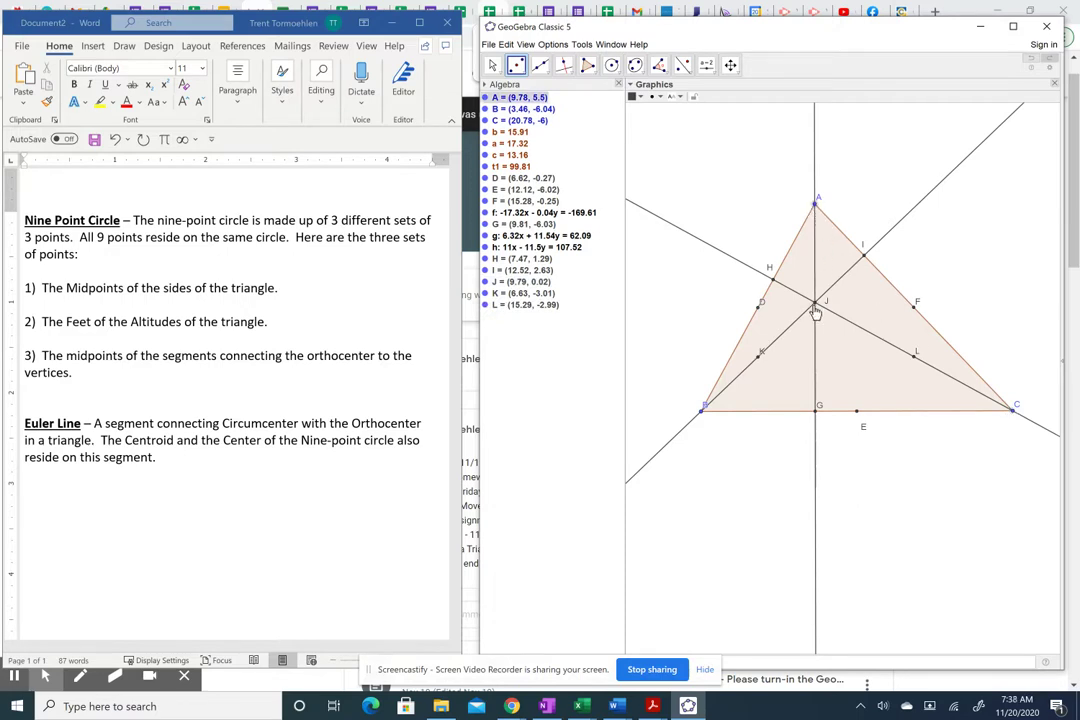
left_click(816, 310)
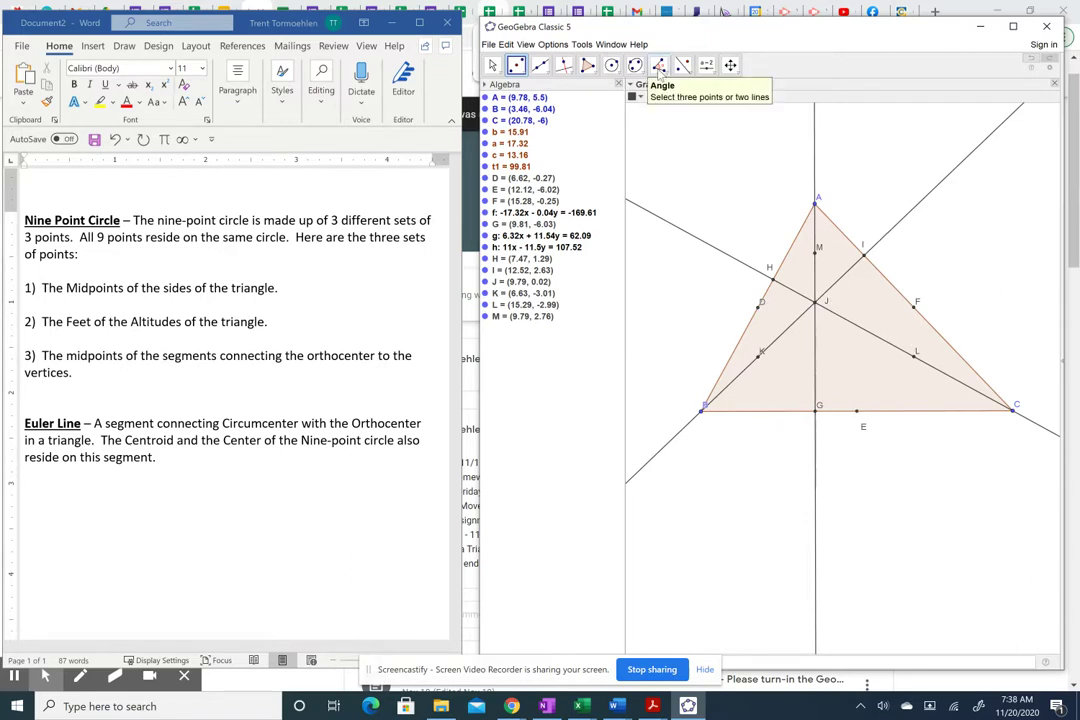
- Draw circle d through D, M and I: (x − 10.95)² + (y + 1.63)² = 20.63
left_click(612, 66)
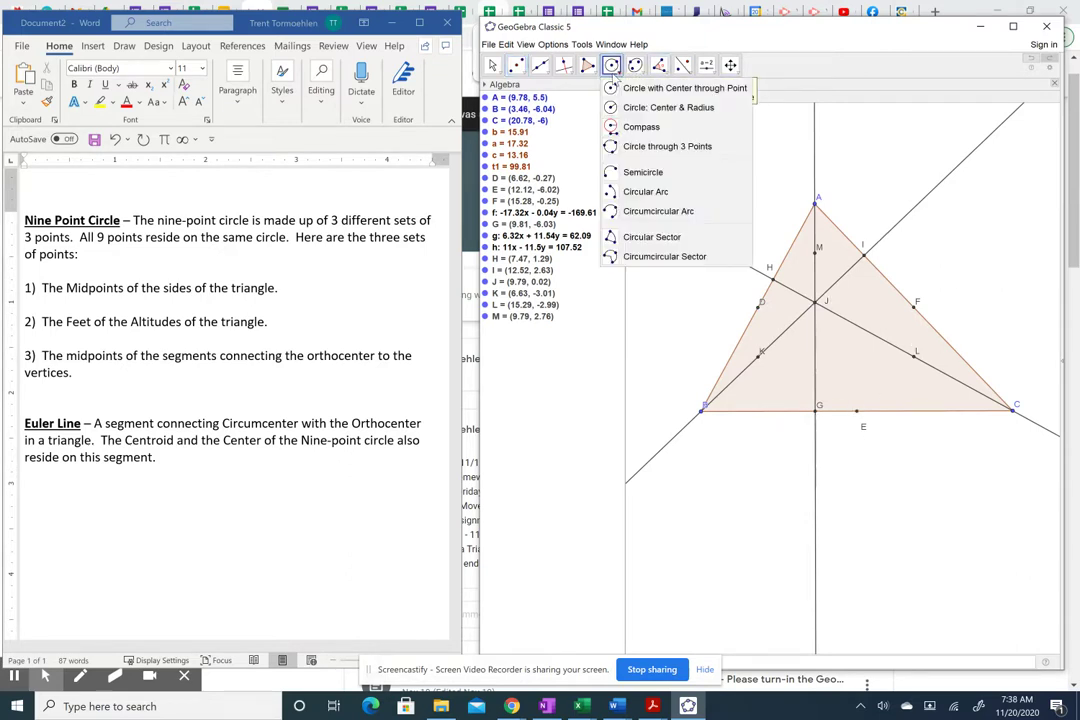
left_click(628, 146)
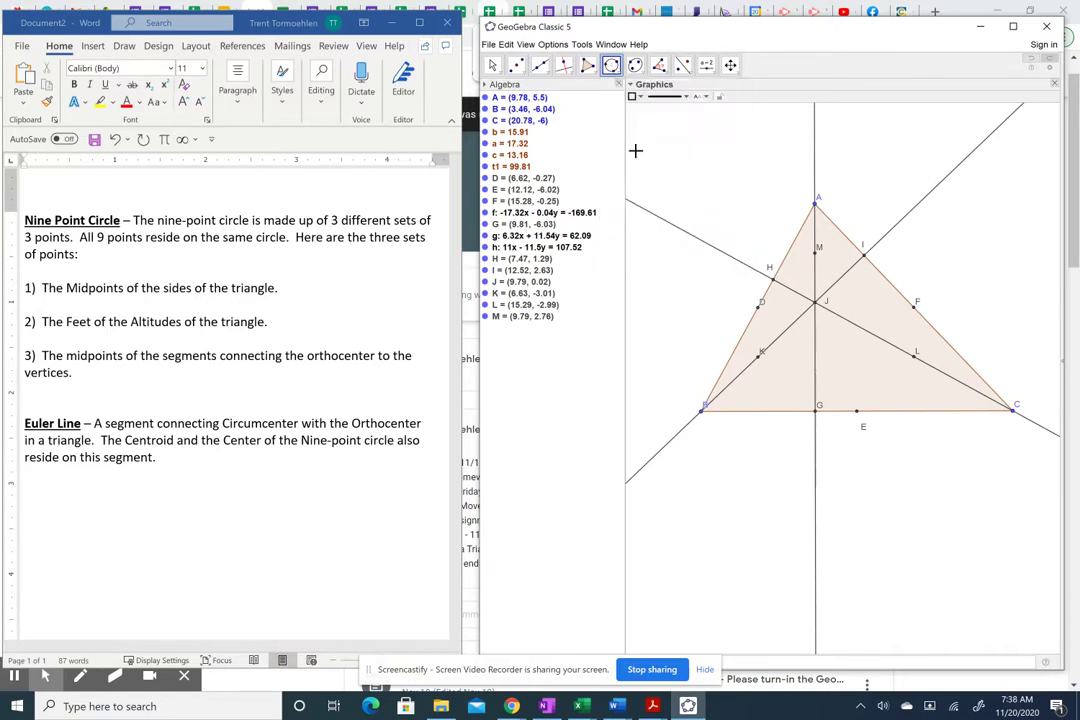
left_click(758, 310)
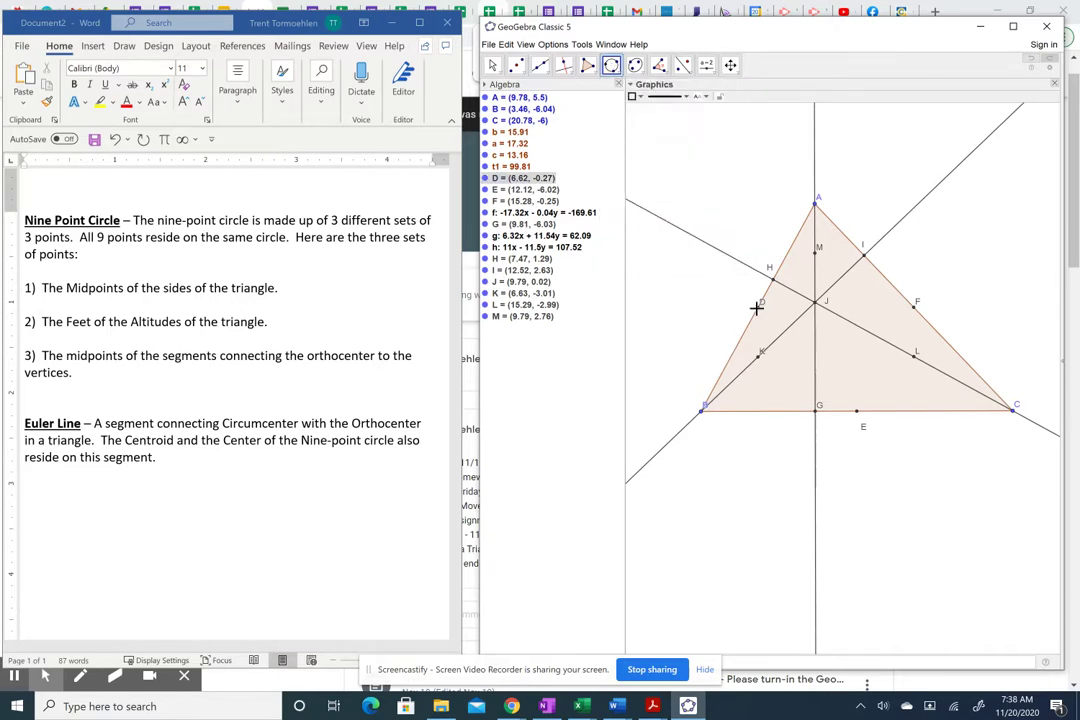
left_click(816, 254)
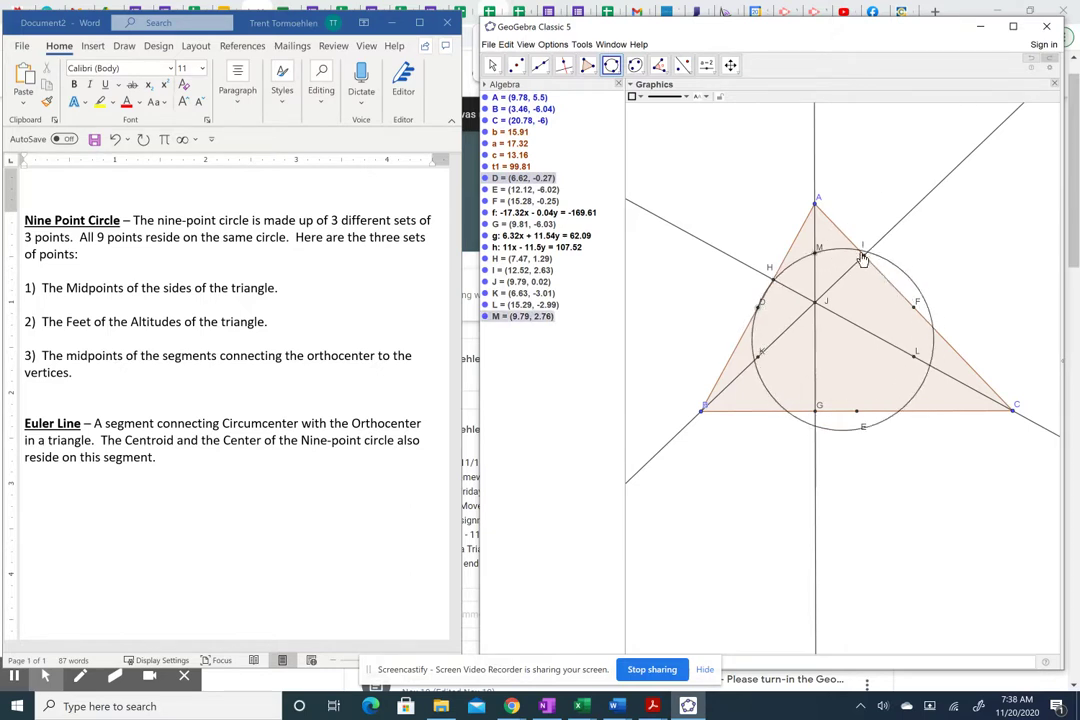
left_click(862, 247)
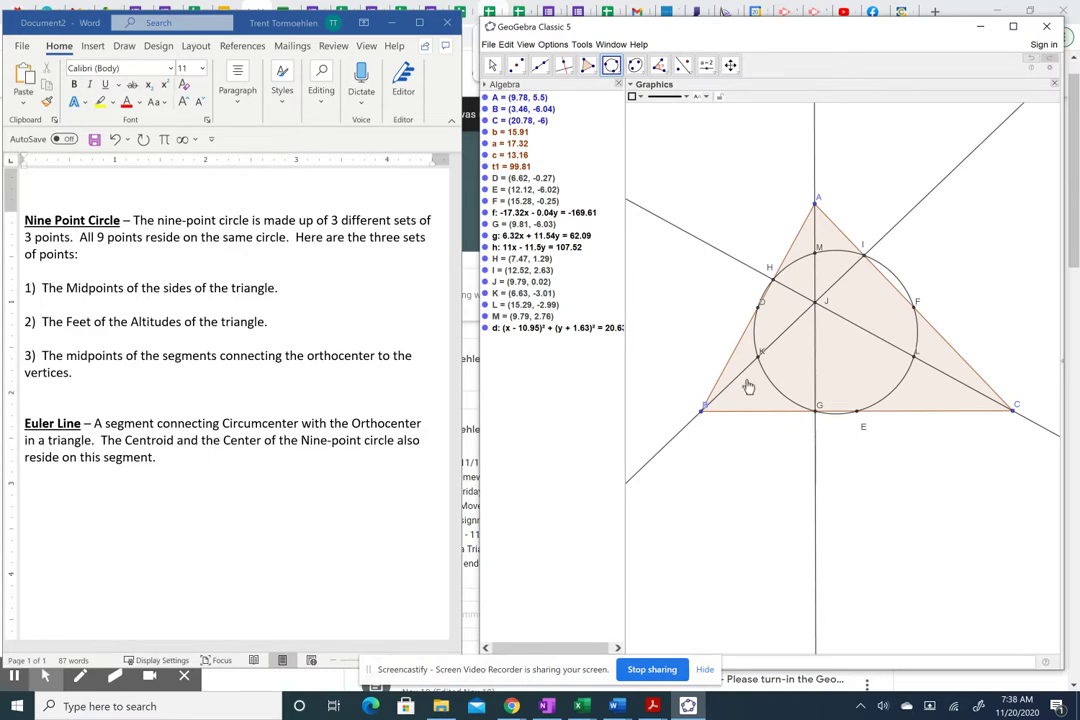
left_click(898, 464)
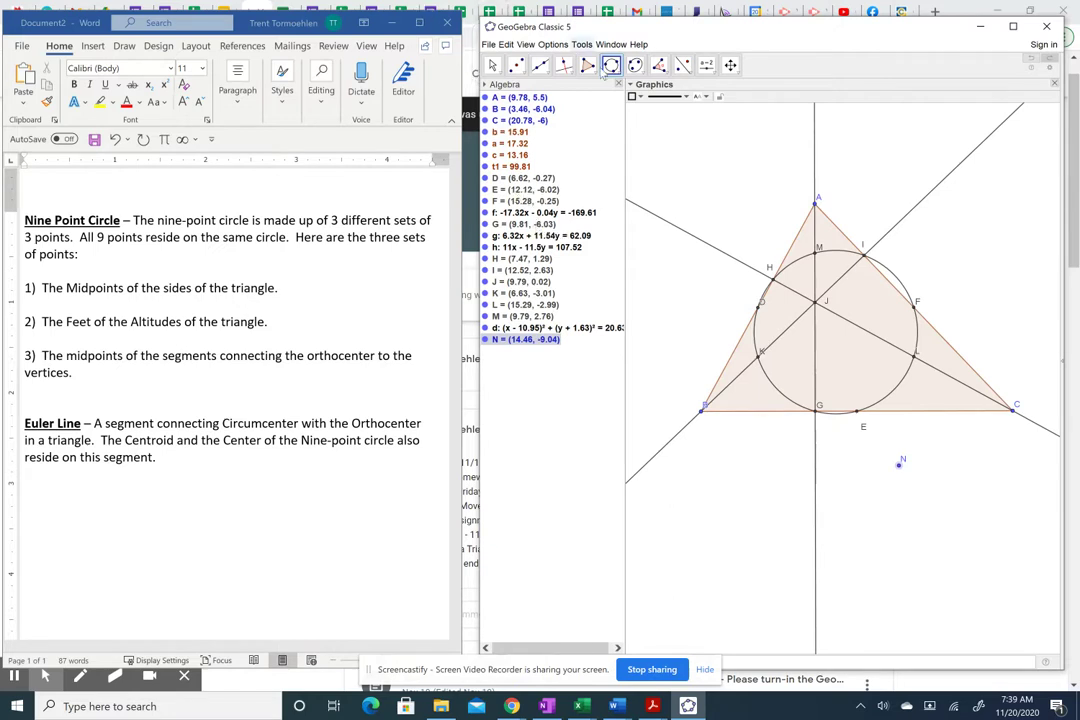
- Undo the mistaken circle through B, N and A and the stray point N
left_click(703, 412)
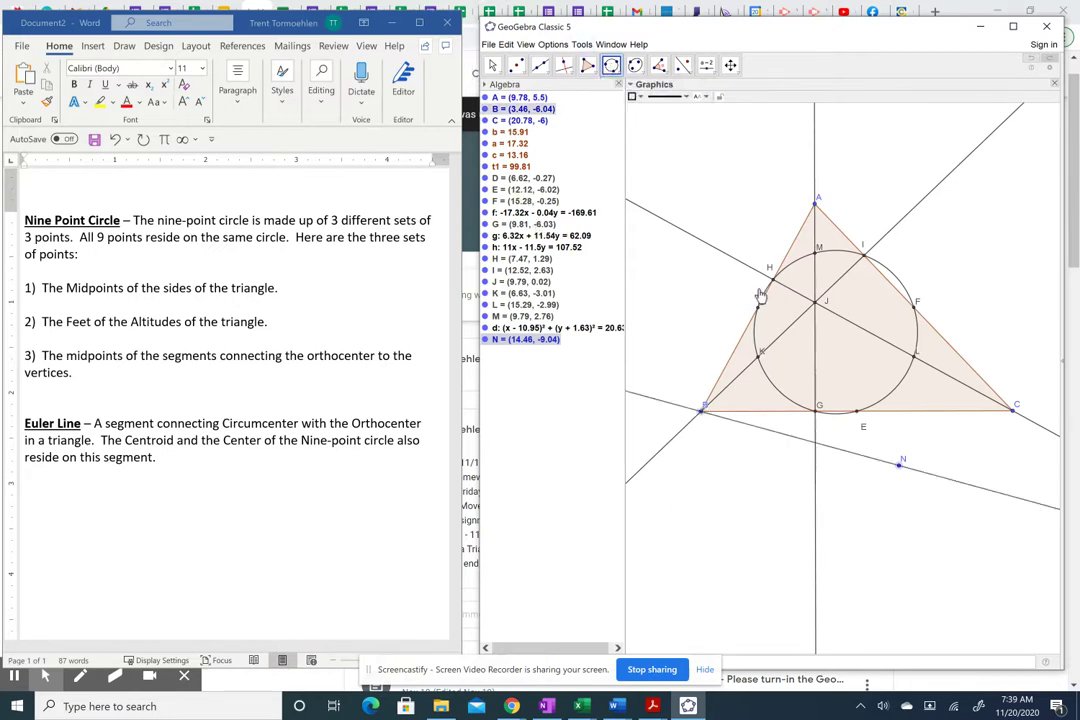
left_click(901, 461)
left_click(816, 203)
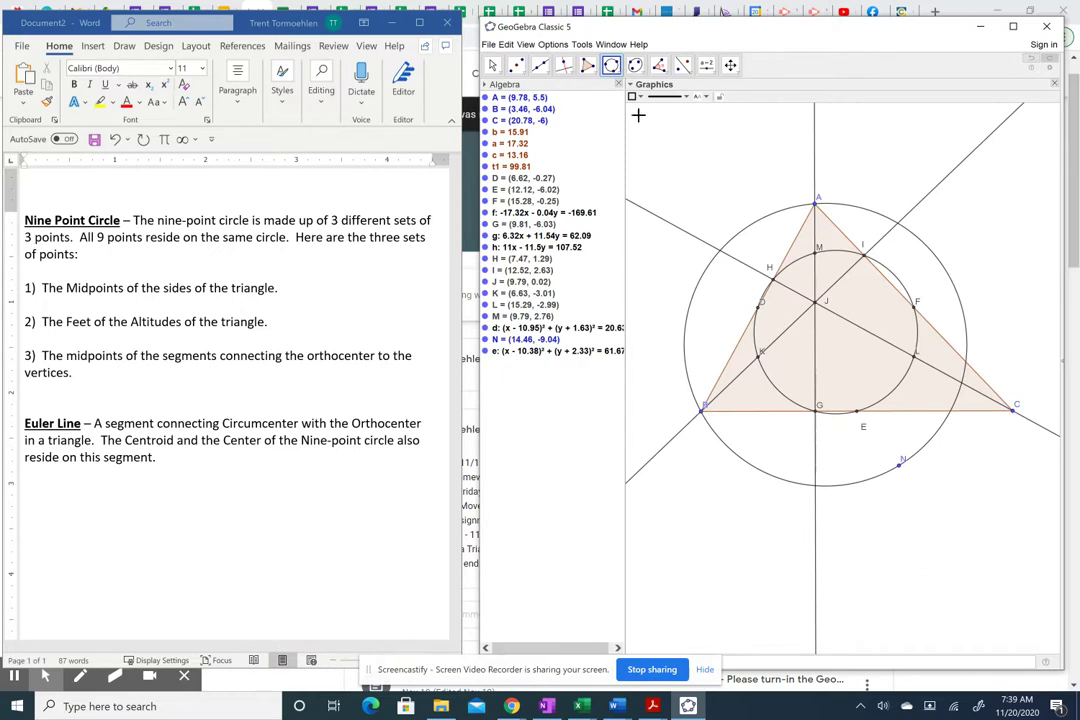
left_click(507, 45)
left_click(522, 60)
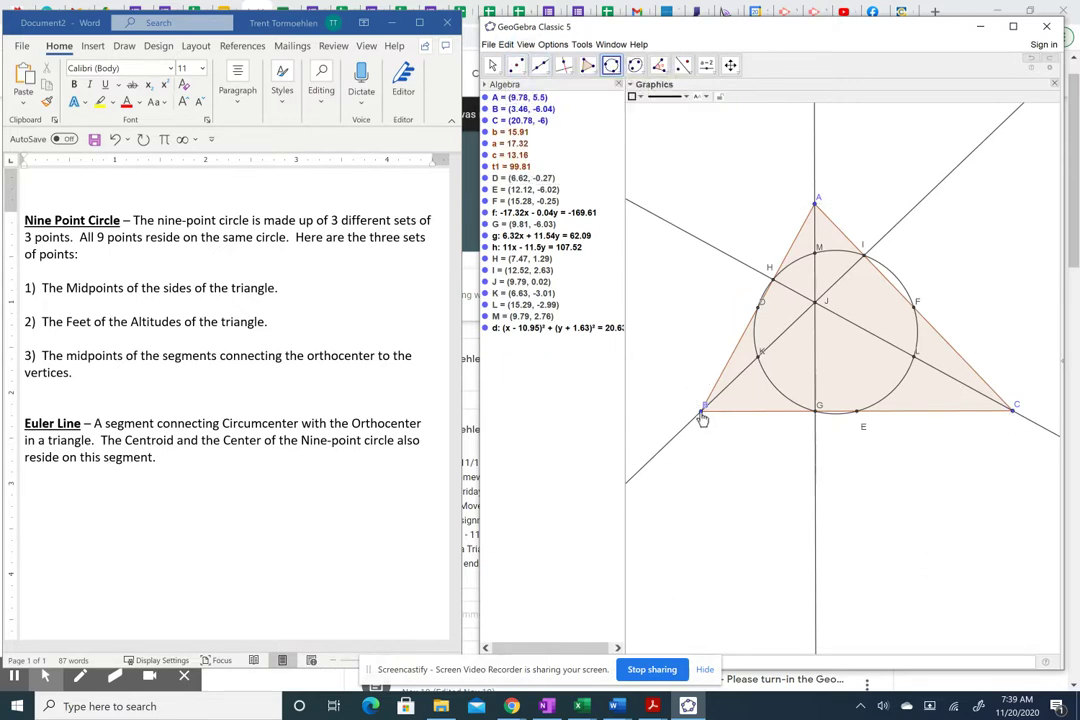
- Draw circumcircle e through B, A and C: (x − 12.11)² + (y + 3.28)² = 82.51
left_click(703, 410)
left_click(817, 205)
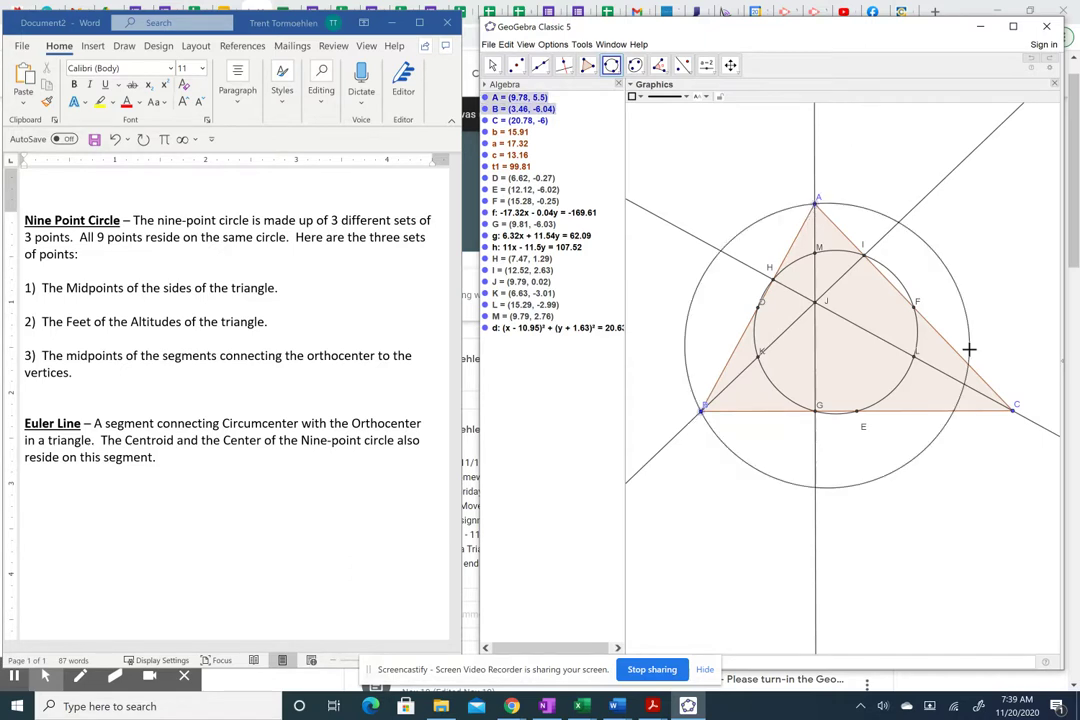
left_click(1014, 410)
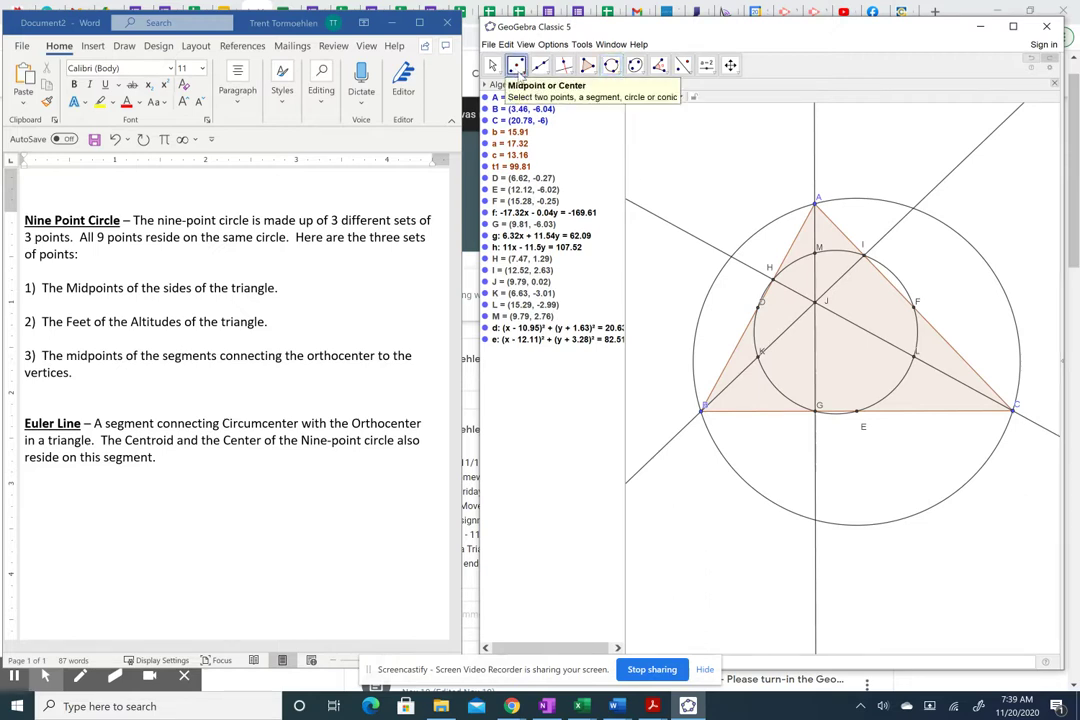
- Mark circumcenter N (12.11, −3.28) and draw the Euler segment from N to J
left_click(516, 67)
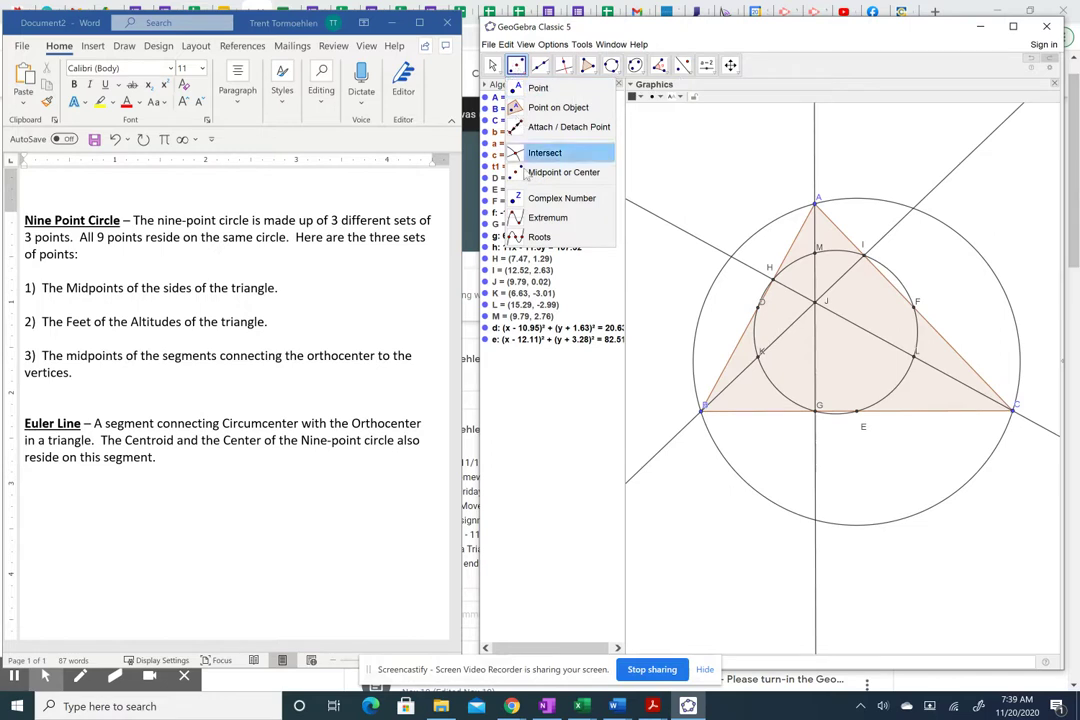
left_click(897, 519)
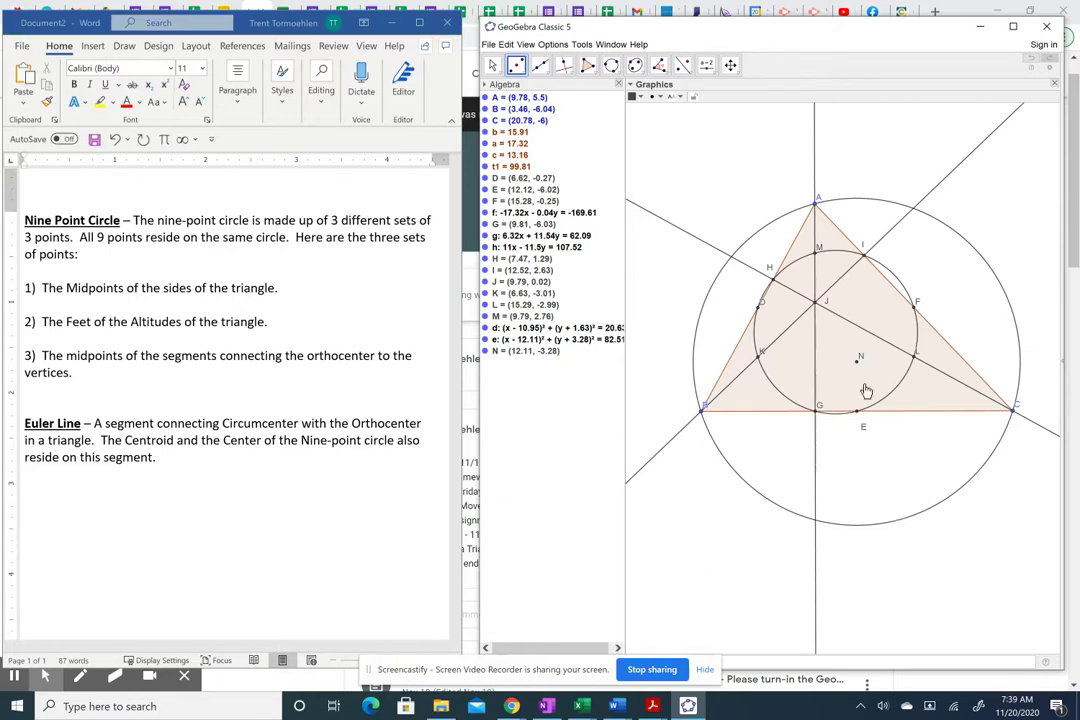
left_click(540, 66)
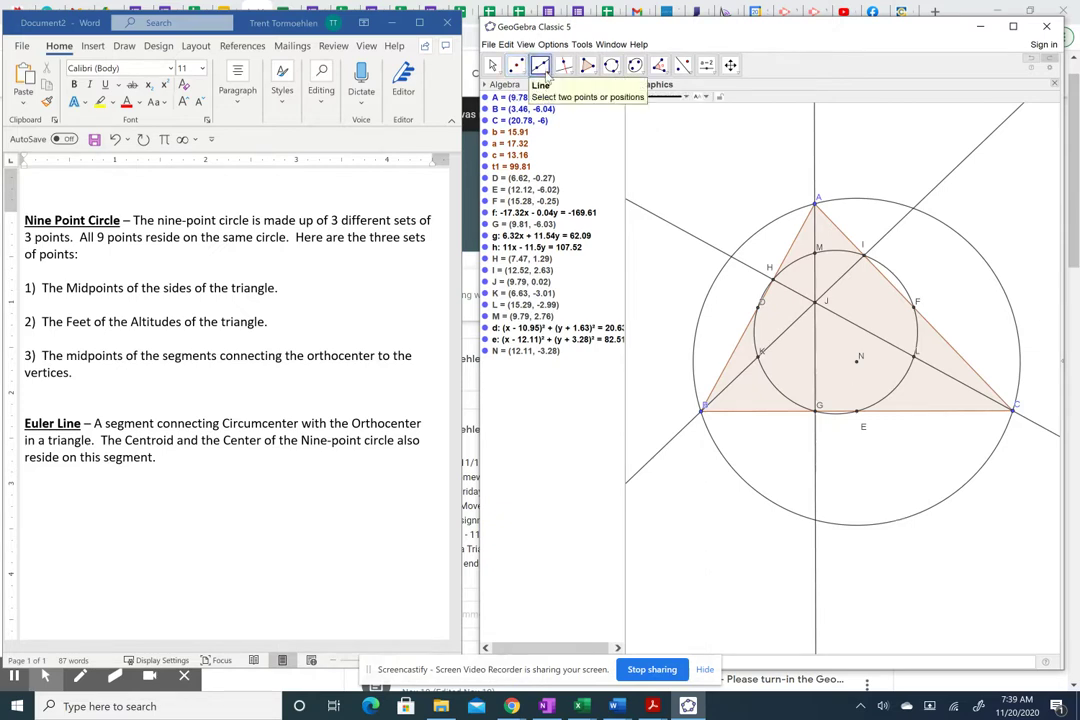
left_click(540, 66)
left_click(571, 106)
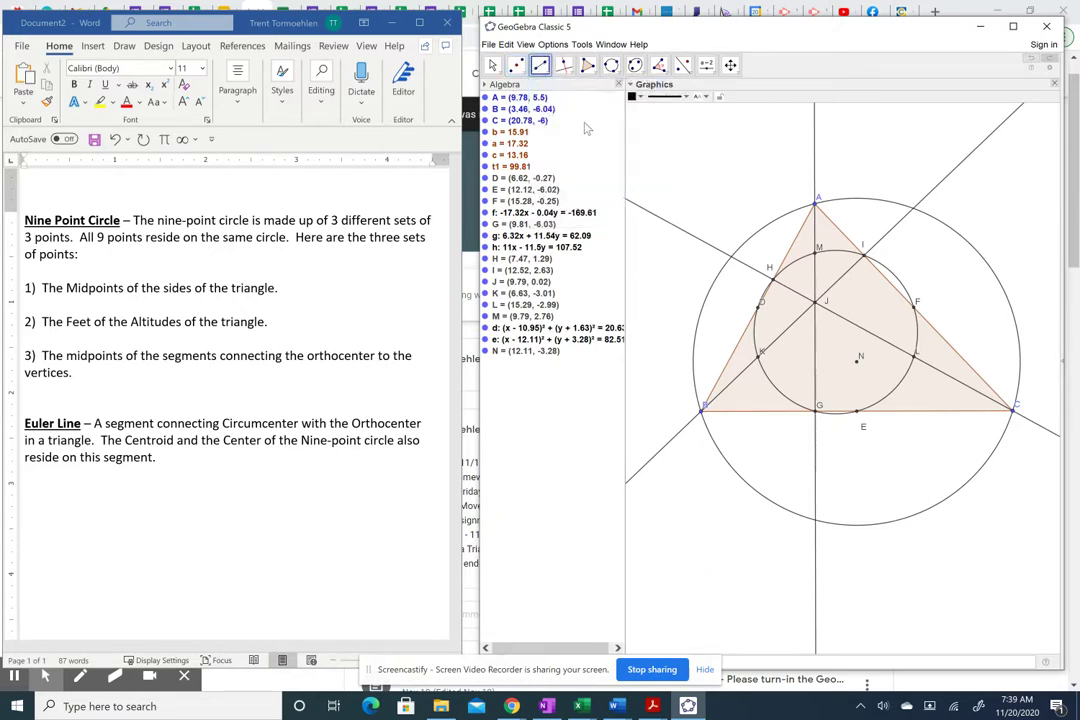
left_click(859, 362)
left_click(818, 301)
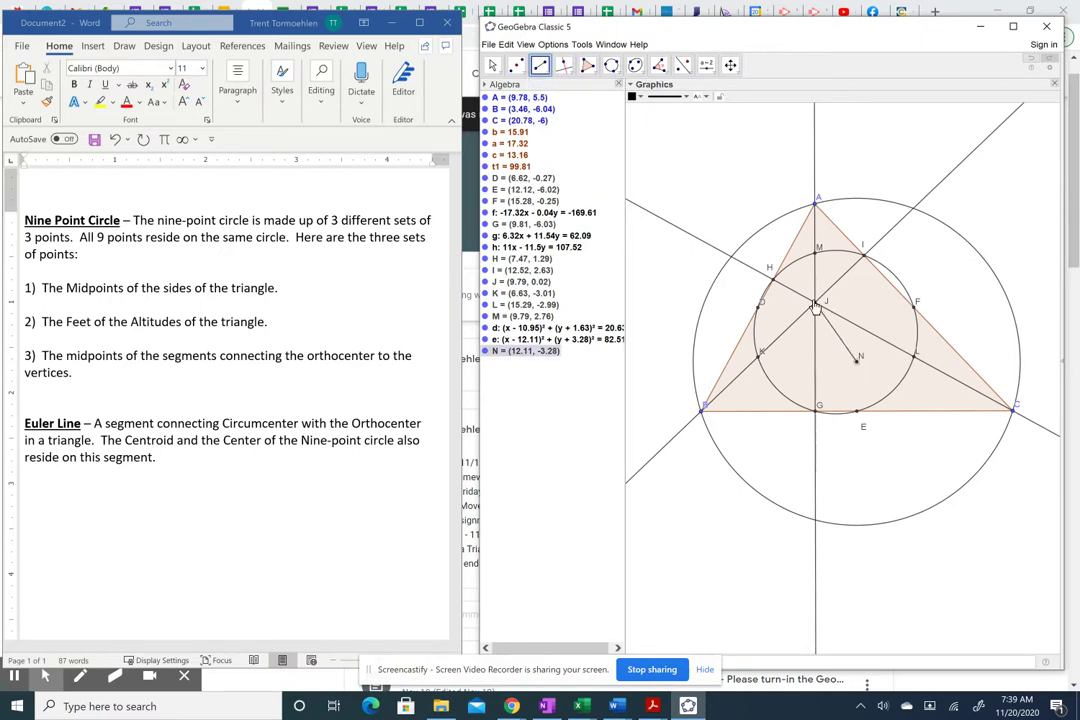